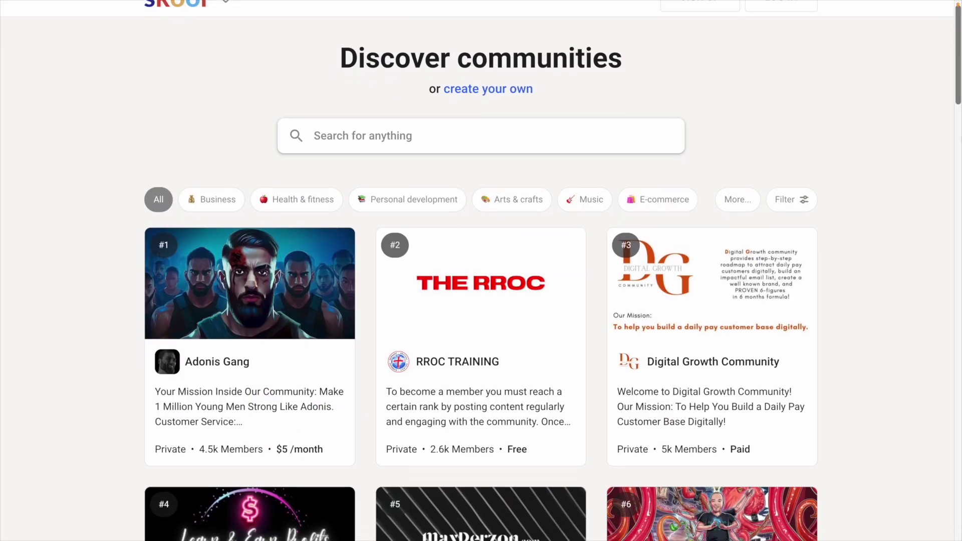
scroll(481, 290, "down", 4)
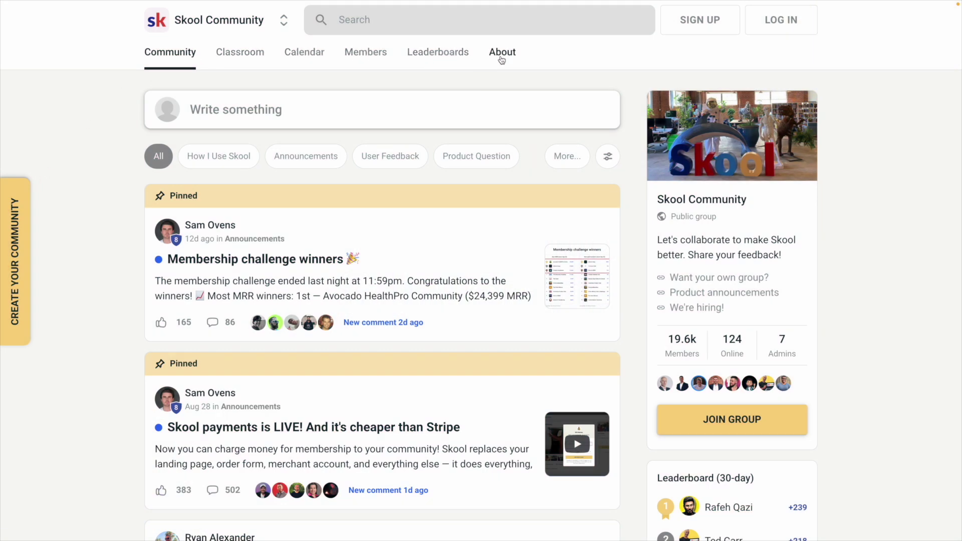
Step: Read the pinned Membership challenge winners post, then return to the group feed
scroll(218, 183, "down", 5)
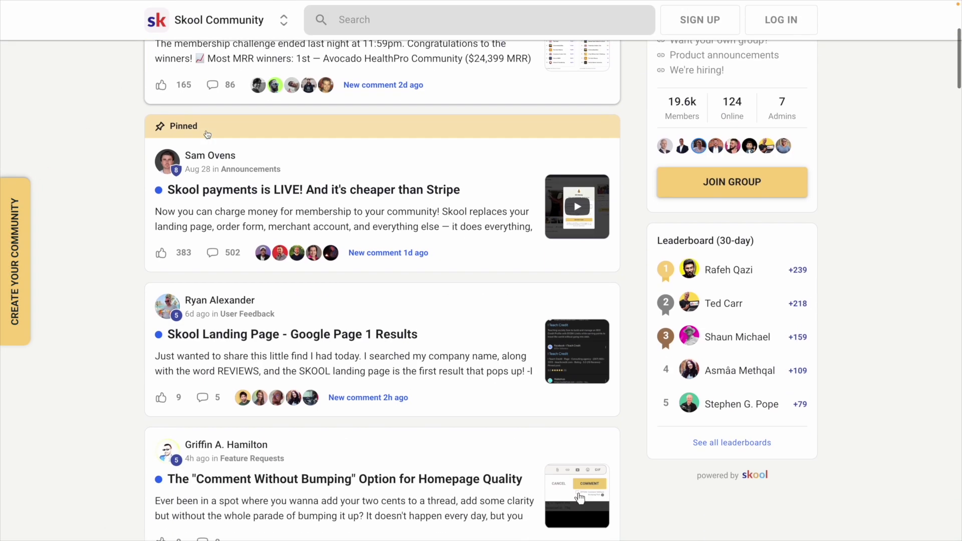
scroll(218, 184, "up", 3)
left_click(230, 215)
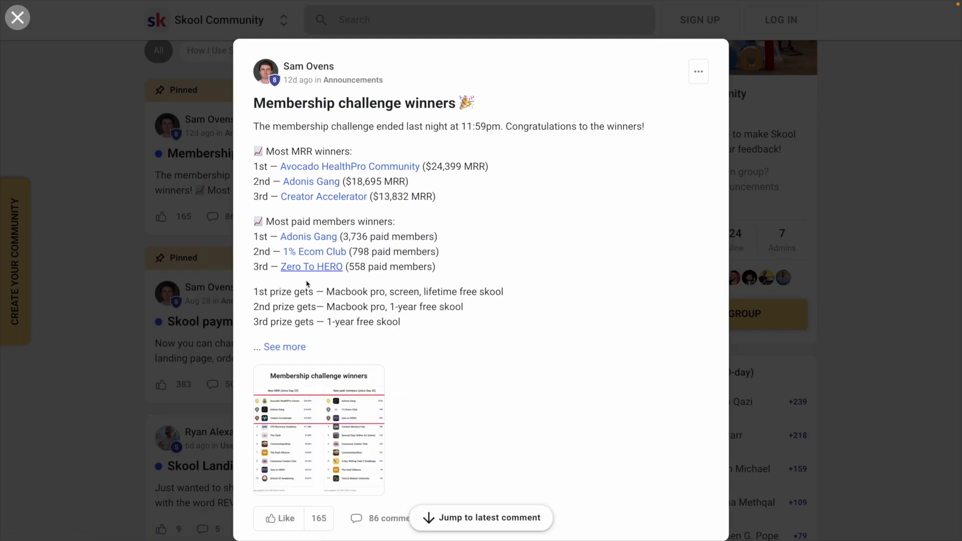
scroll(327, 296, "down", 8)
scroll(327, 296, "down", 4)
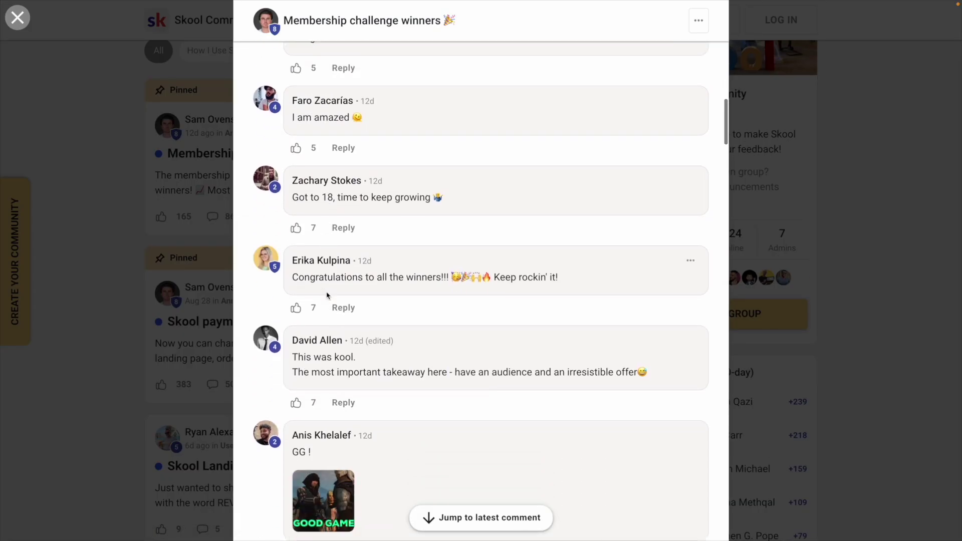
left_click(201, 211)
scroll(196, 195, "up", 2)
Step: Browse the group's Classroom courses and its event Calendar
left_click(257, 54)
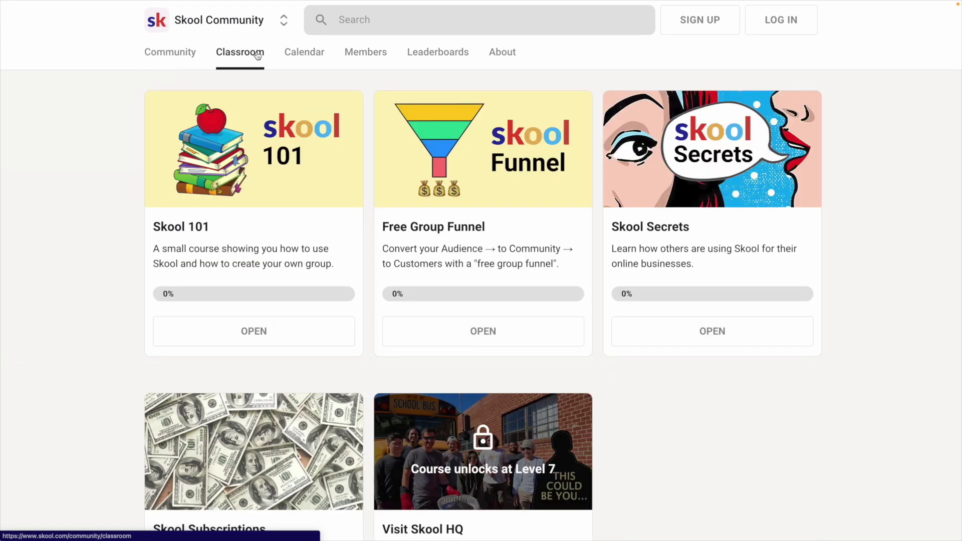
scroll(262, 228, "down", 2)
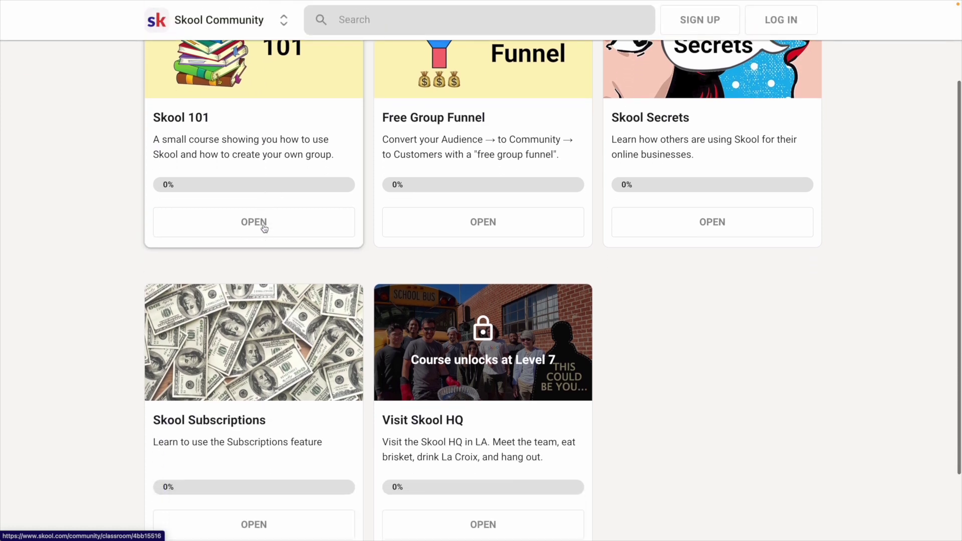
scroll(263, 228, "up", 1)
scroll(264, 228, "up", 1)
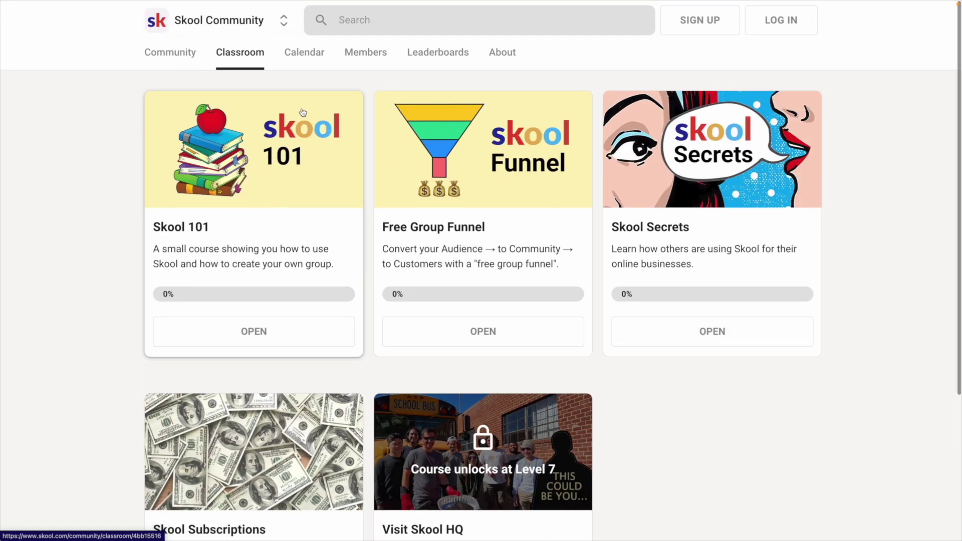
left_click(315, 56)
scroll(305, 153, "down", 1)
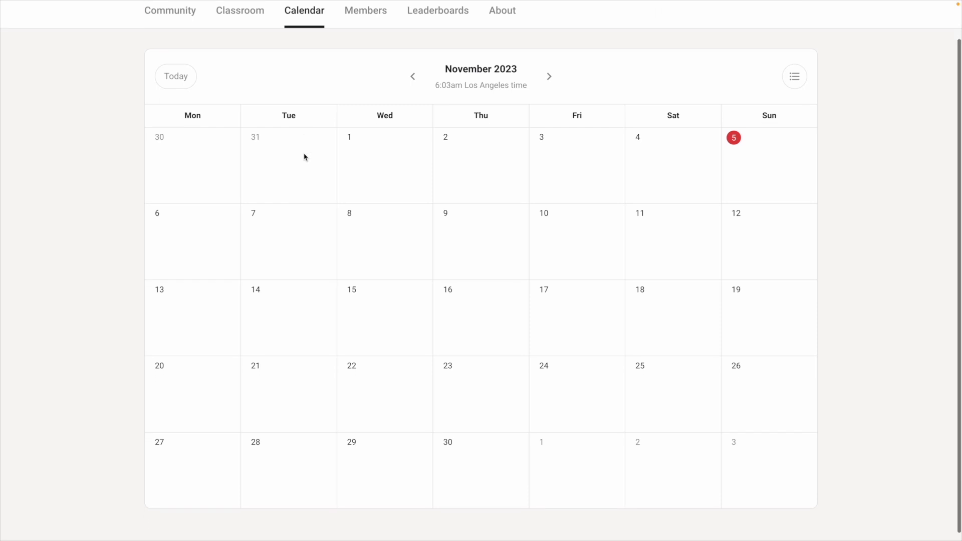
scroll(304, 157, "up", 1)
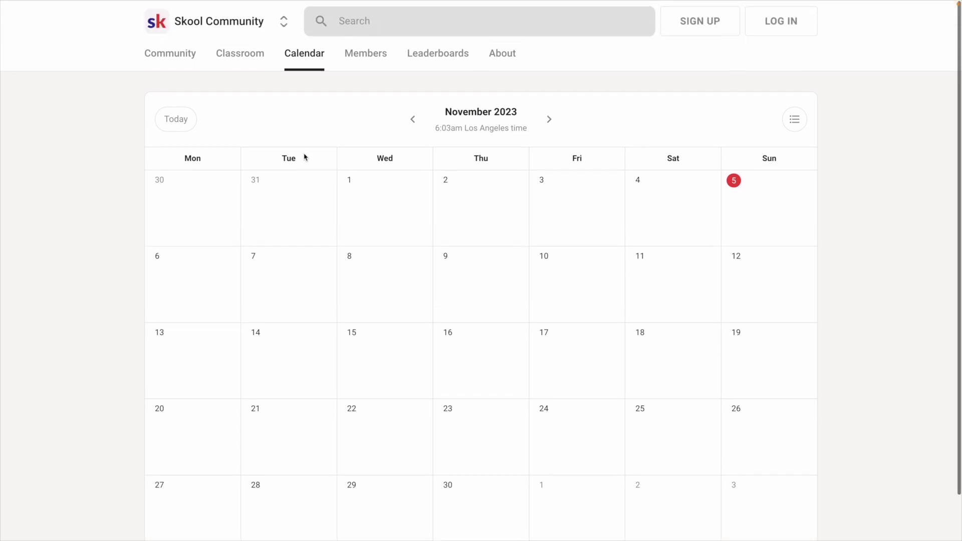
Step: Browse the Members list, the levels and leaderboards, and the About page
left_click(369, 55)
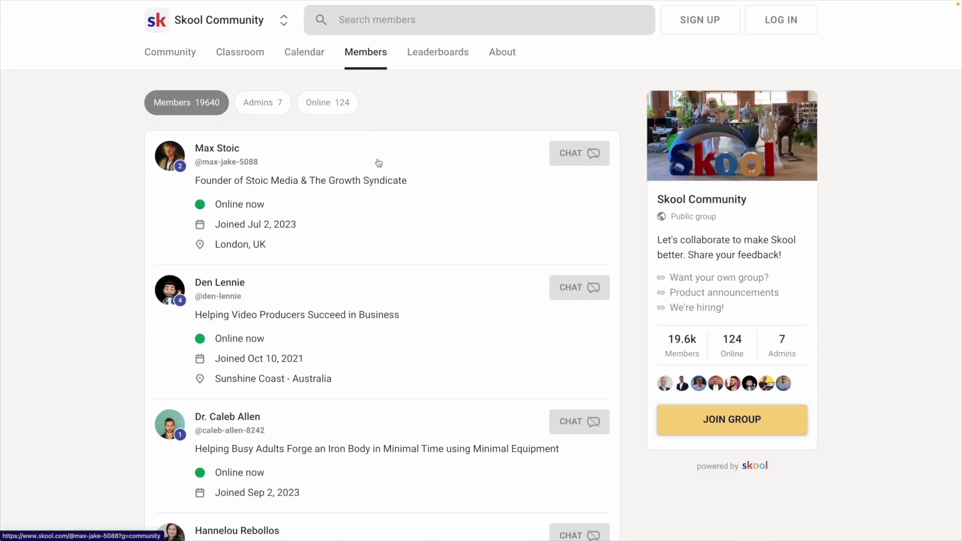
scroll(378, 163, "down", 4)
scroll(378, 162, "up", 4)
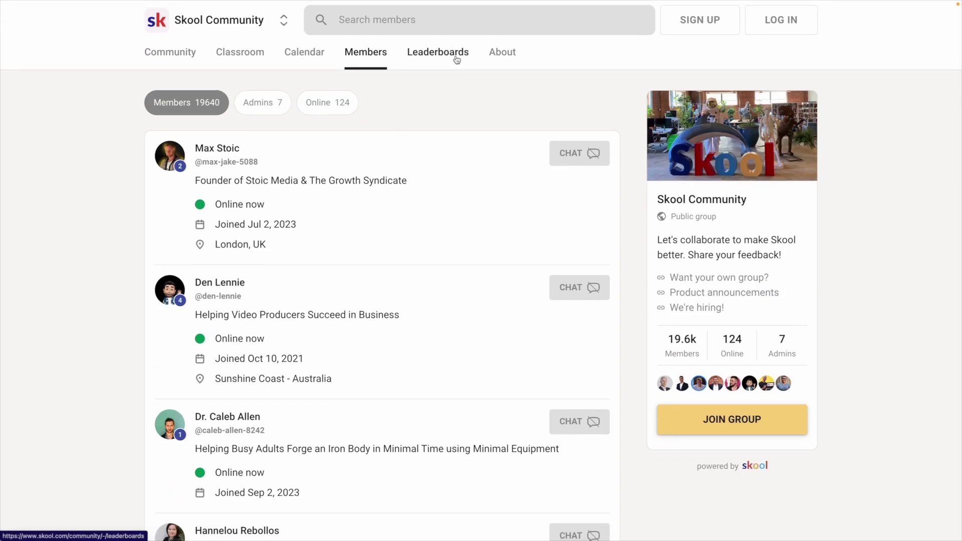
left_click(456, 59)
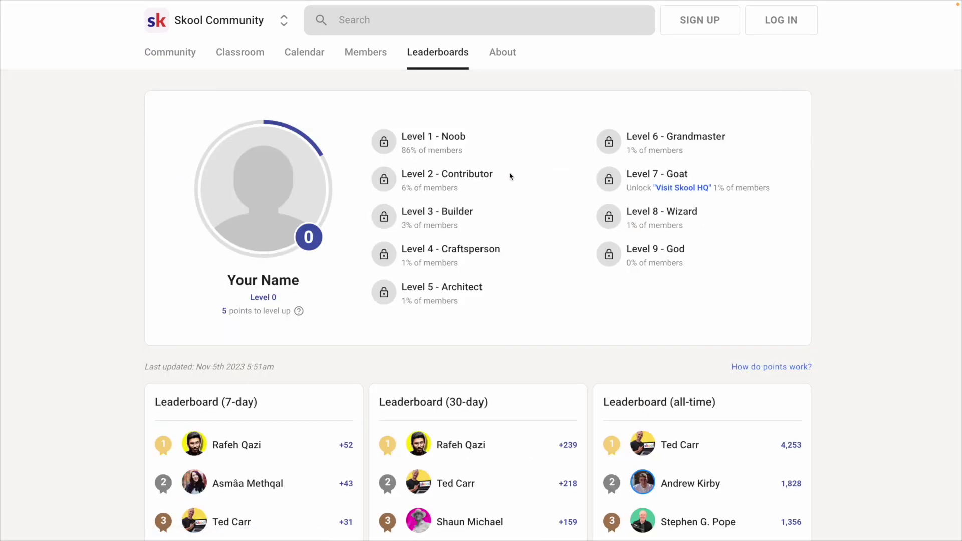
scroll(510, 176, "down", 4)
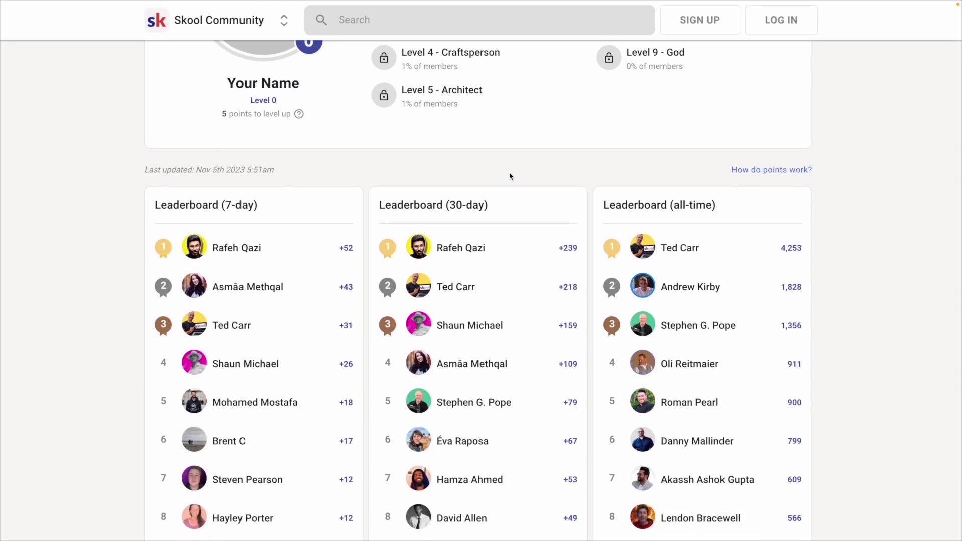
scroll(510, 176, "up", 4)
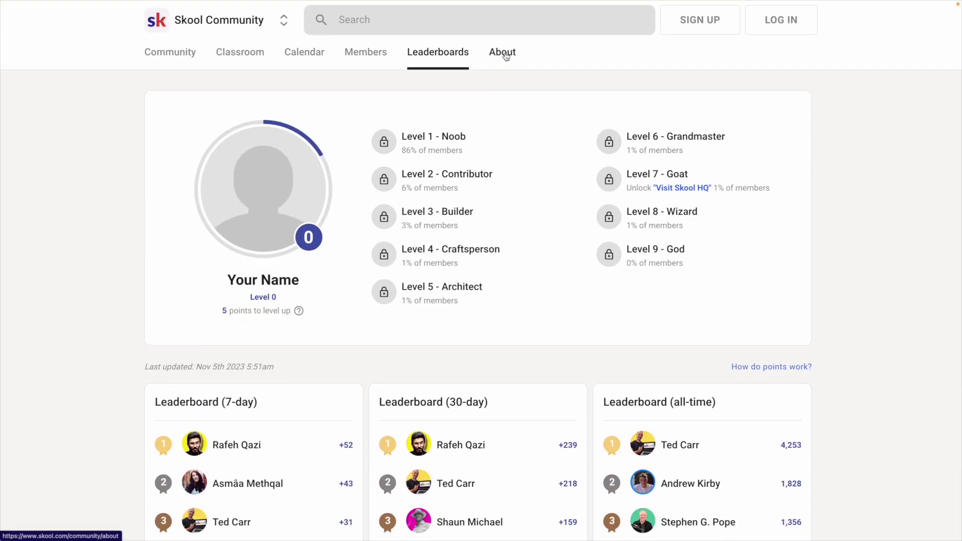
left_click(506, 56)
scroll(554, 151, "down", 4)
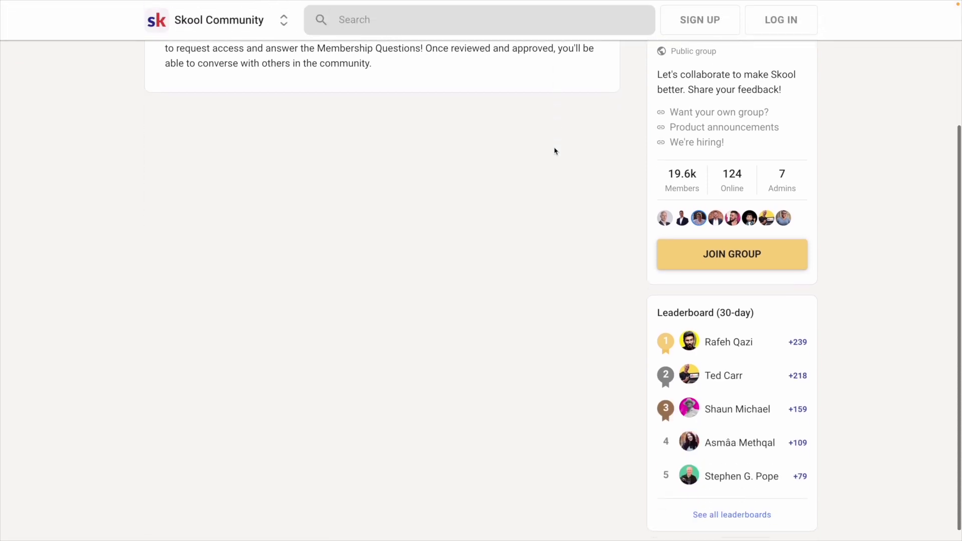
scroll(554, 151, "up", 4)
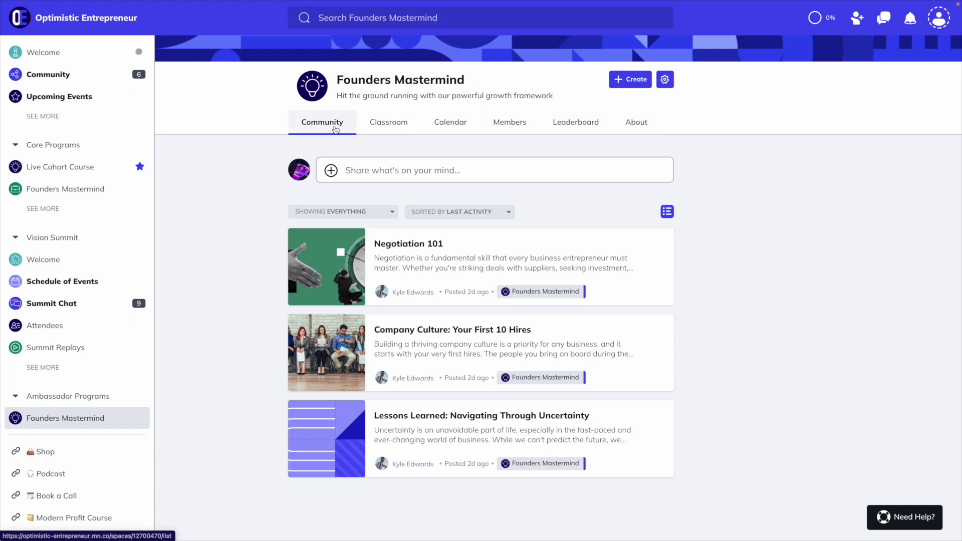
Step: Switch Founders Mastermind's posts to the full Feed View and scroll through them
left_click(666, 212)
scroll(595, 337, "down", 12)
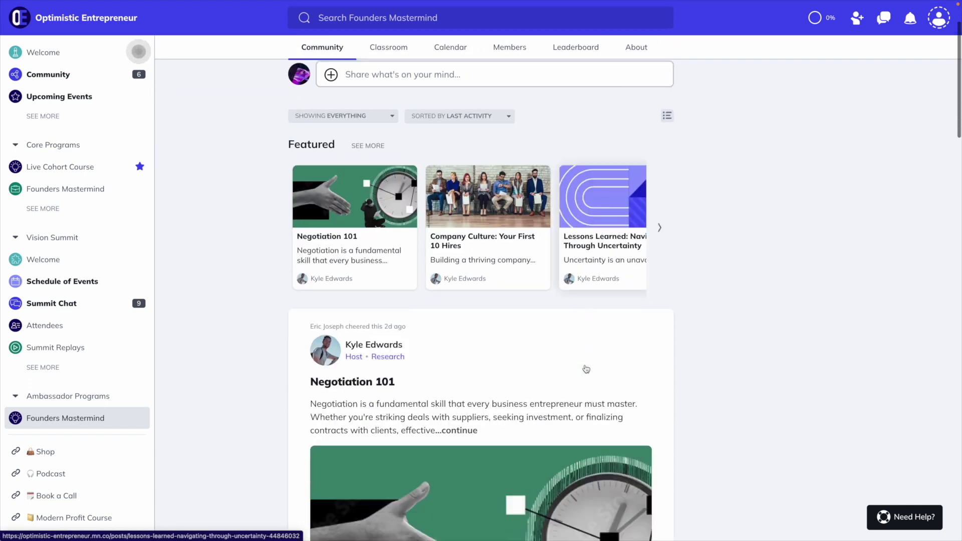
scroll(585, 369, "down", 3)
scroll(585, 369, "up", 15)
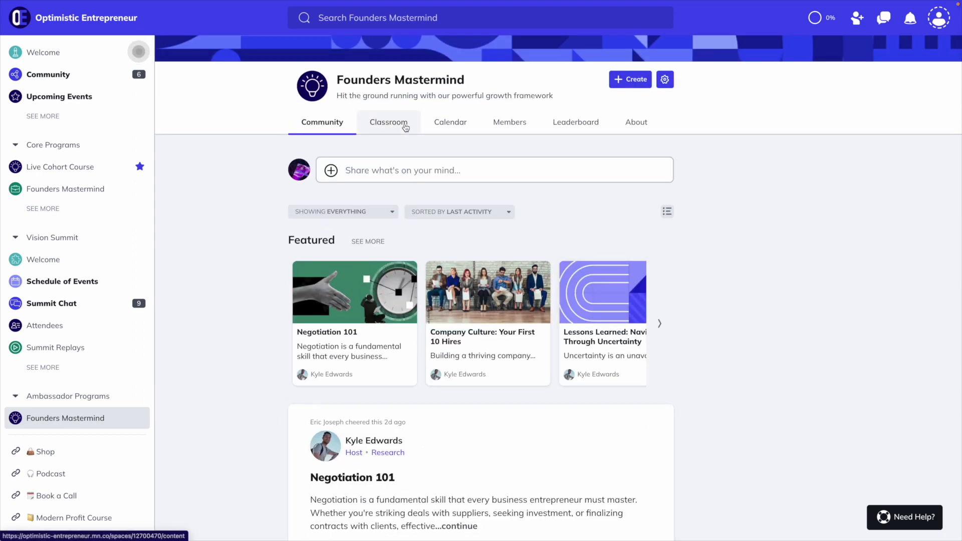
Step: Browse Founders Mastermind's Classroom, Calendar, Members, Leaderboard and About tabs
left_click(405, 125)
scroll(399, 302, "down", 5)
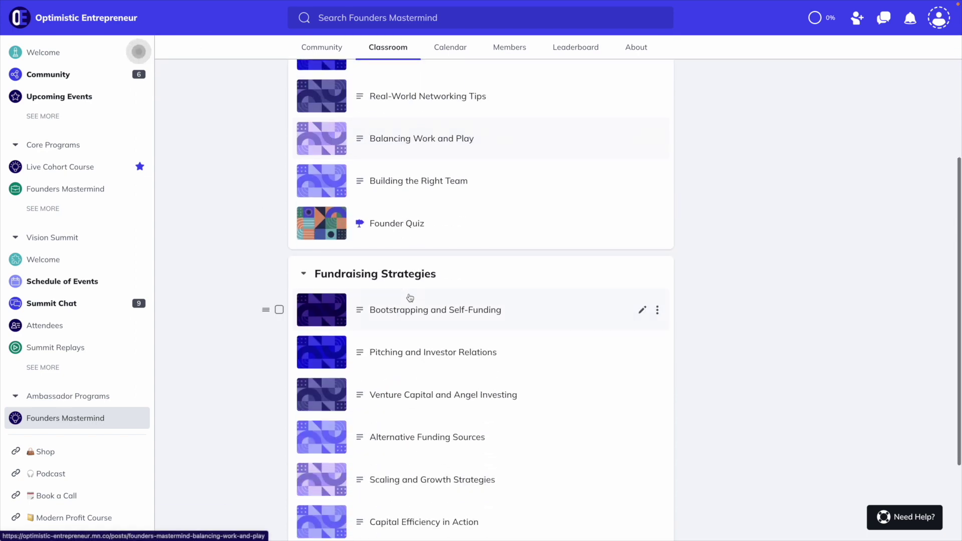
scroll(410, 298, "up", 5)
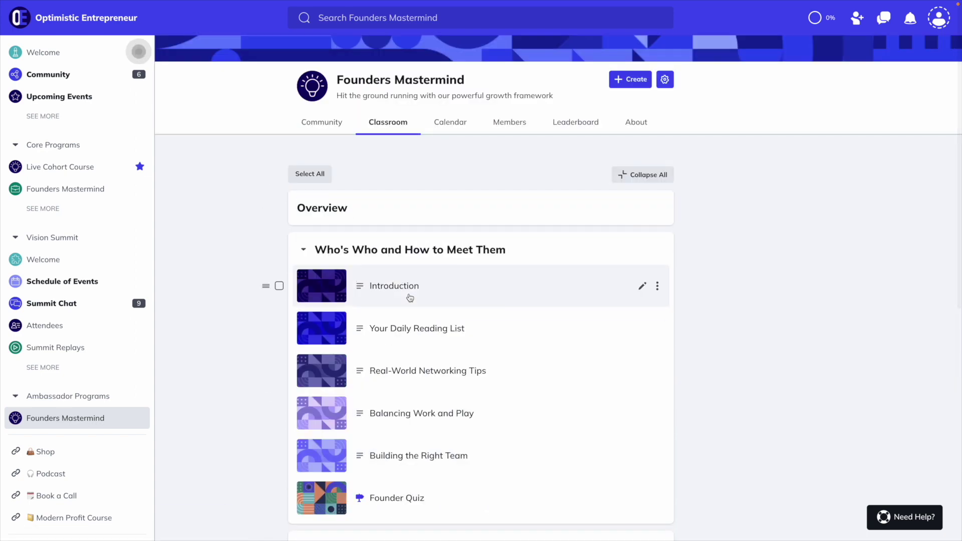
left_click(462, 129)
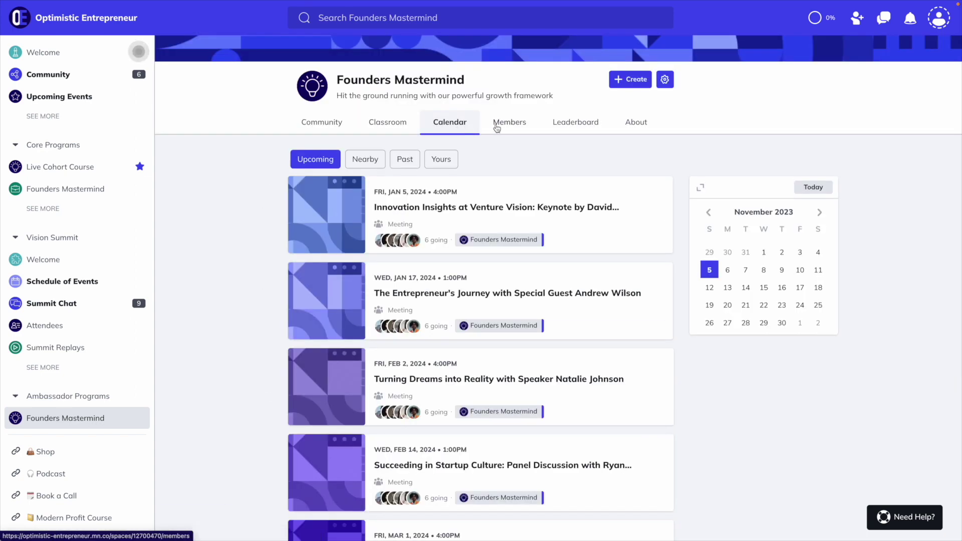
left_click(515, 129)
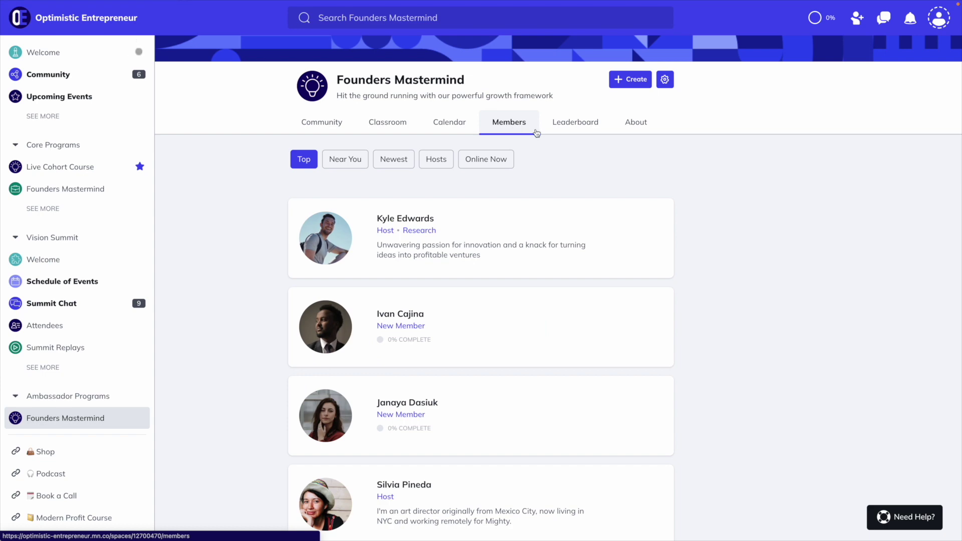
left_click(587, 129)
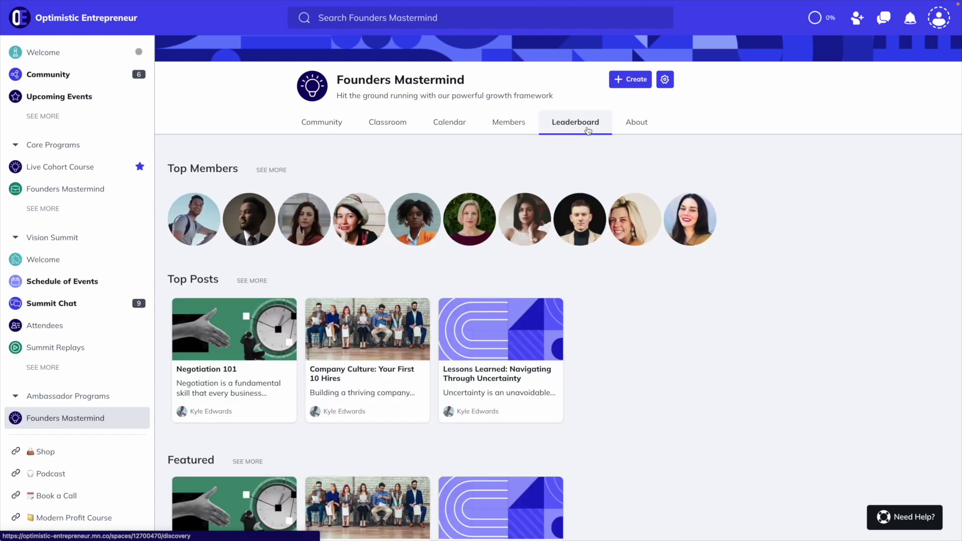
left_click(643, 129)
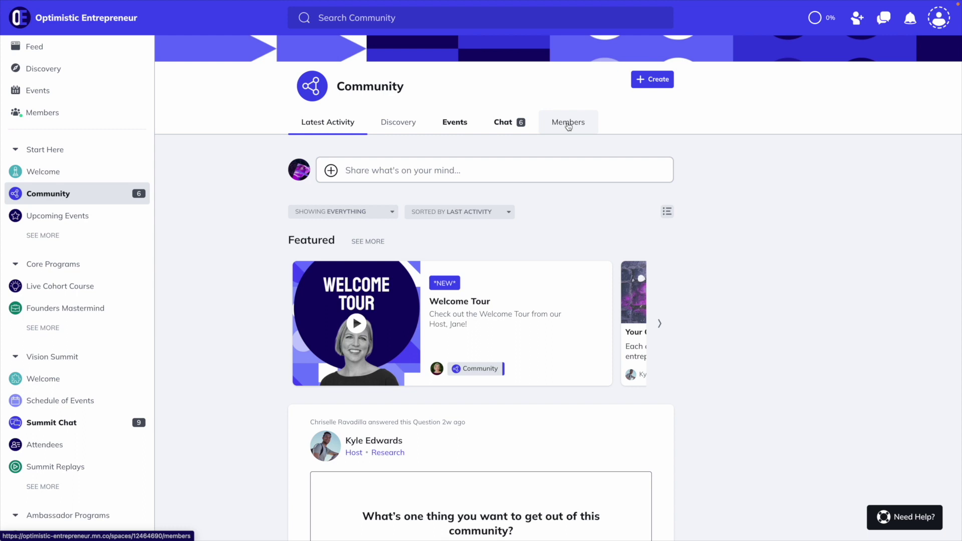
Step: In Founders Mastermind, view the Founder's Forum: Monthly Mastery event details, then the space chat
left_click(95, 314)
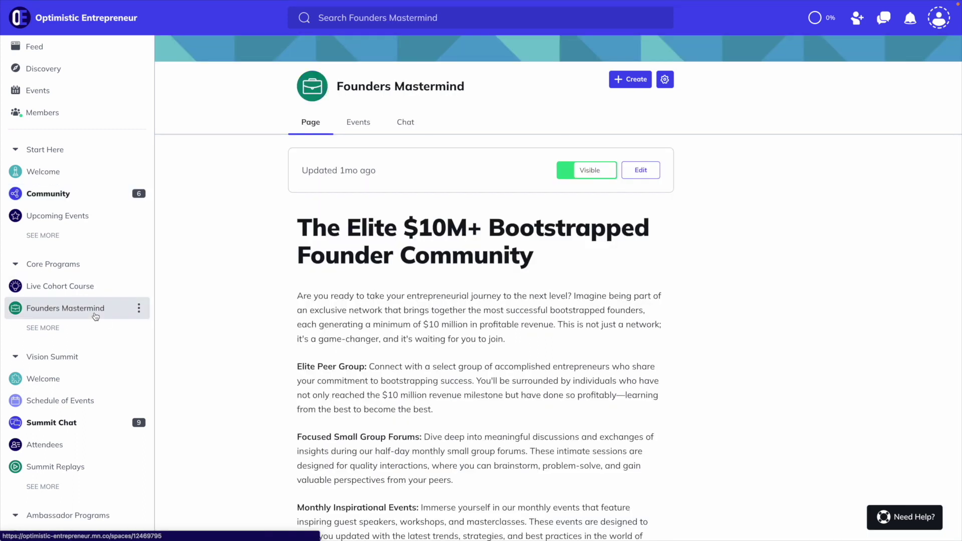
left_click(360, 123)
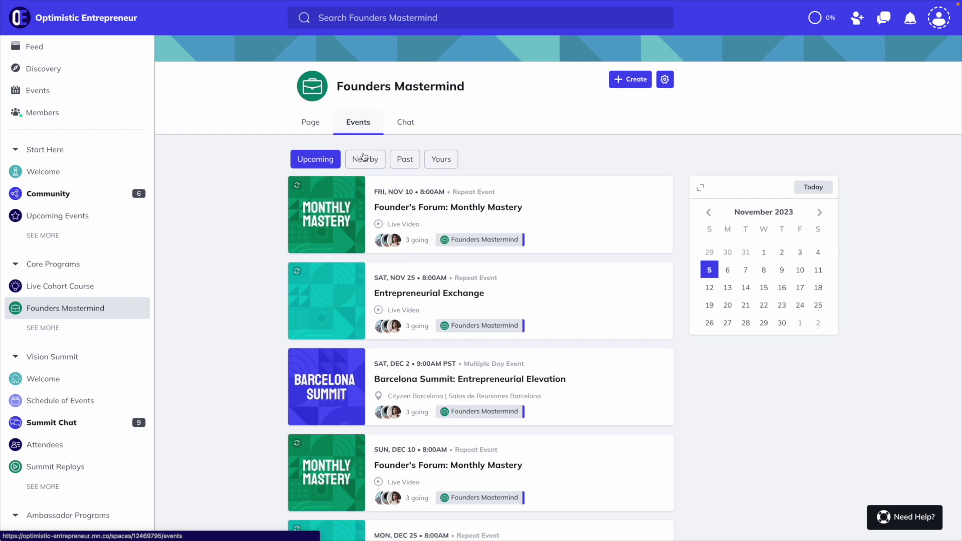
left_click(425, 206)
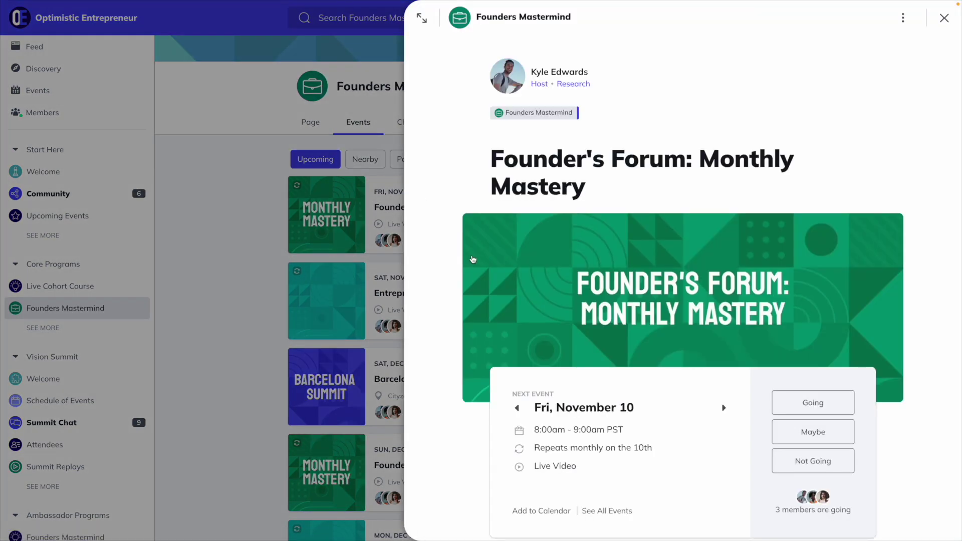
scroll(492, 290, "down", 6)
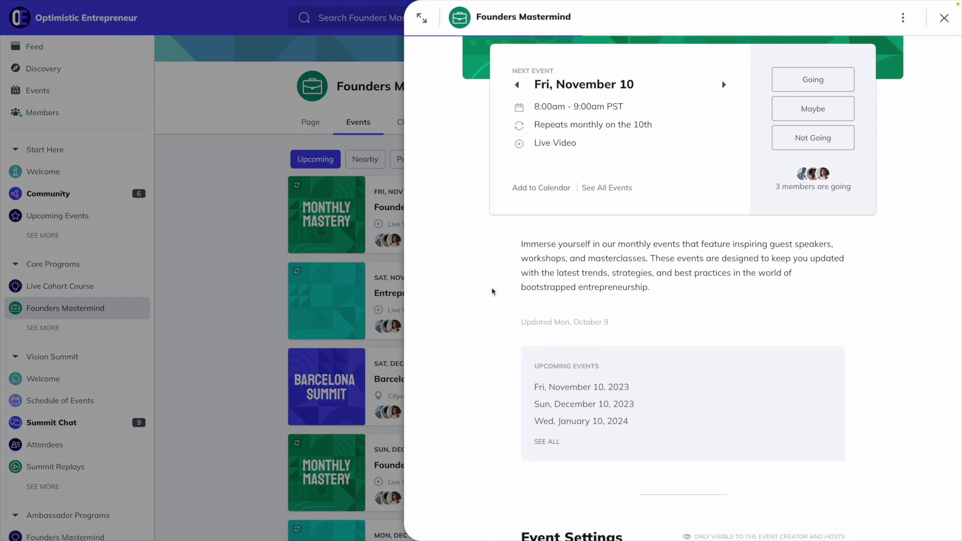
left_click(370, 224)
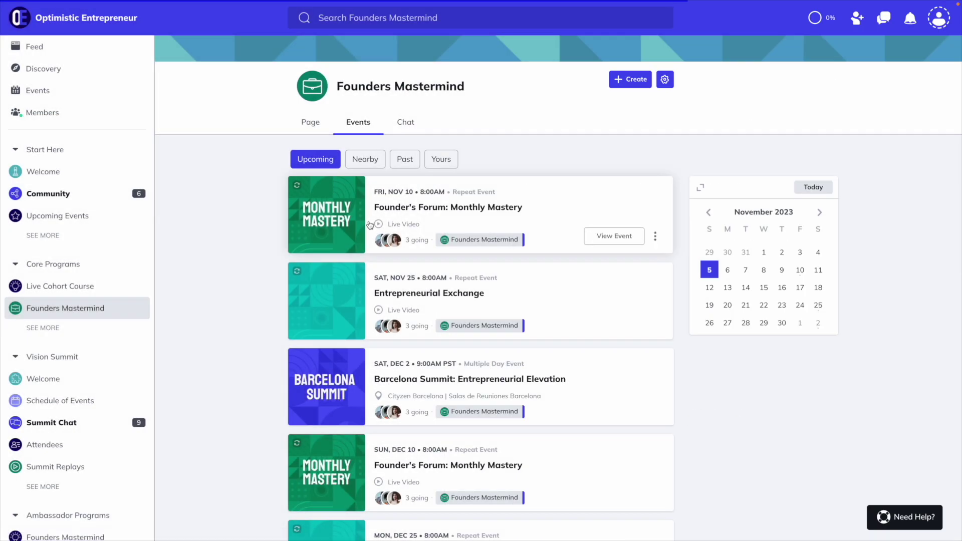
left_click(411, 122)
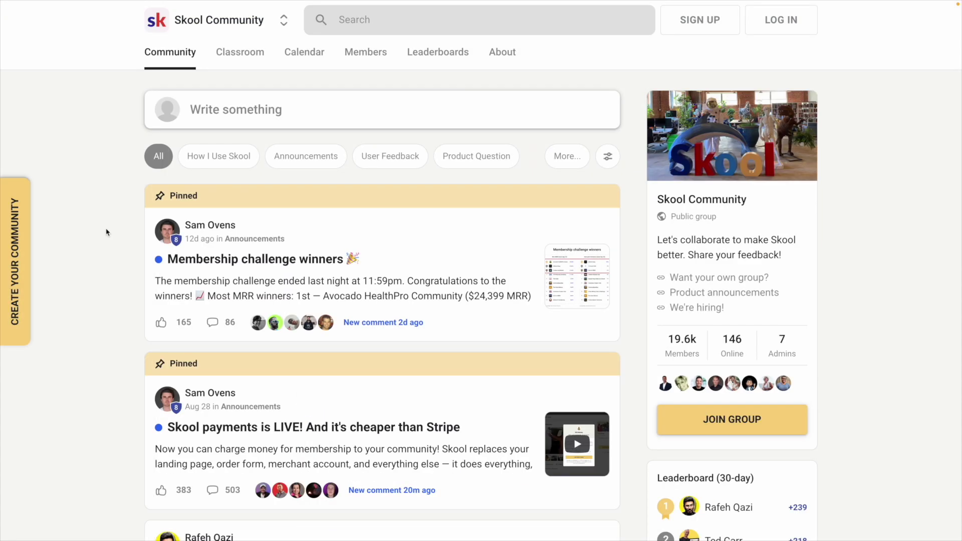
Step: Switch to the 21-Day Challenge Community feed, scroll it and drag the poll slider
left_click(284, 25)
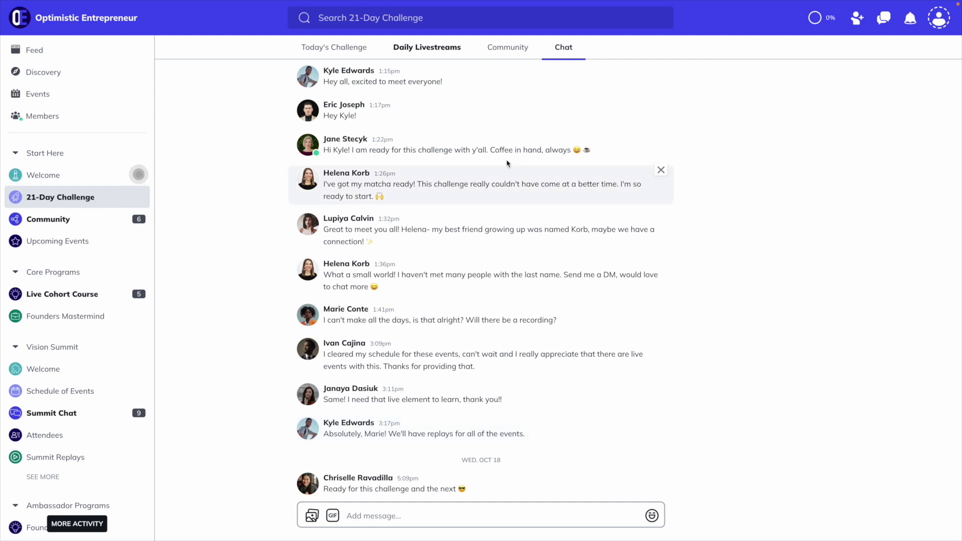
left_click(507, 48)
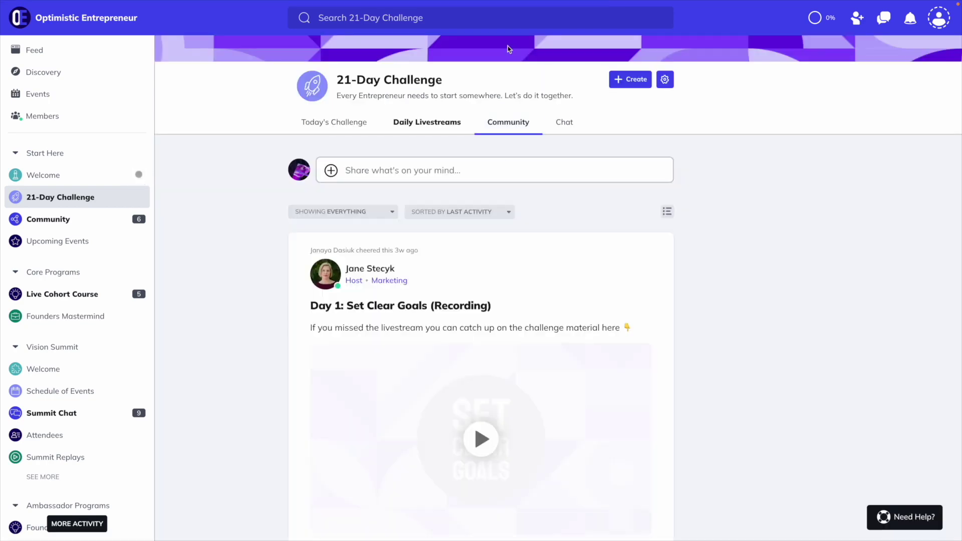
scroll(545, 240, "down", 1)
scroll(545, 250, "down", 10)
scroll(545, 250, "down", 5)
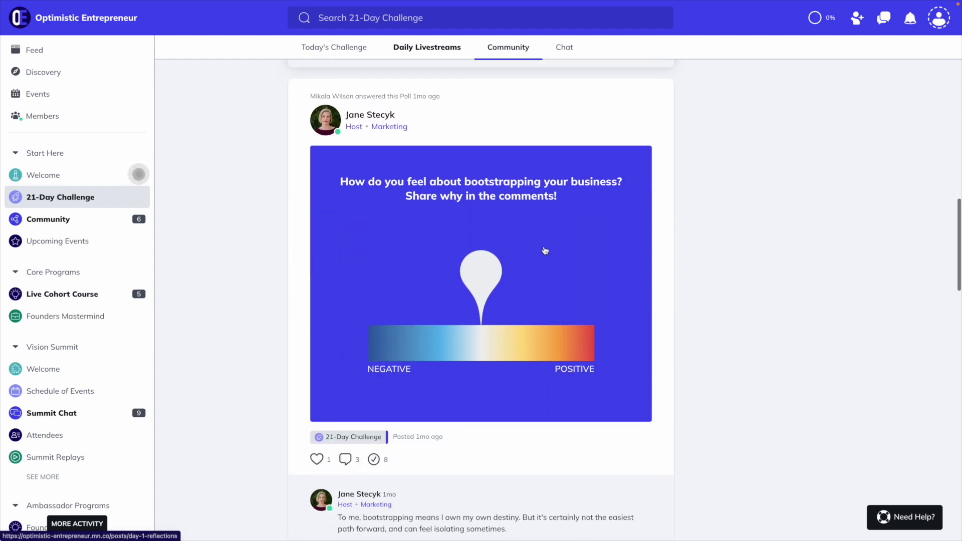
left_click_drag(541, 251, 608, 273)
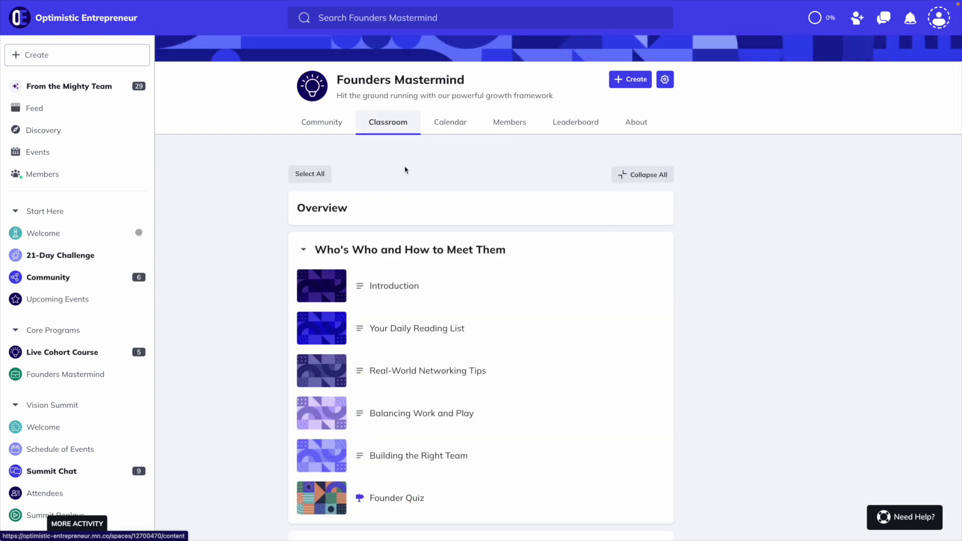
Step: Open the Introduction lesson in the Founders Mastermind Classroom and scroll through its content
scroll(405, 170, "down", 4)
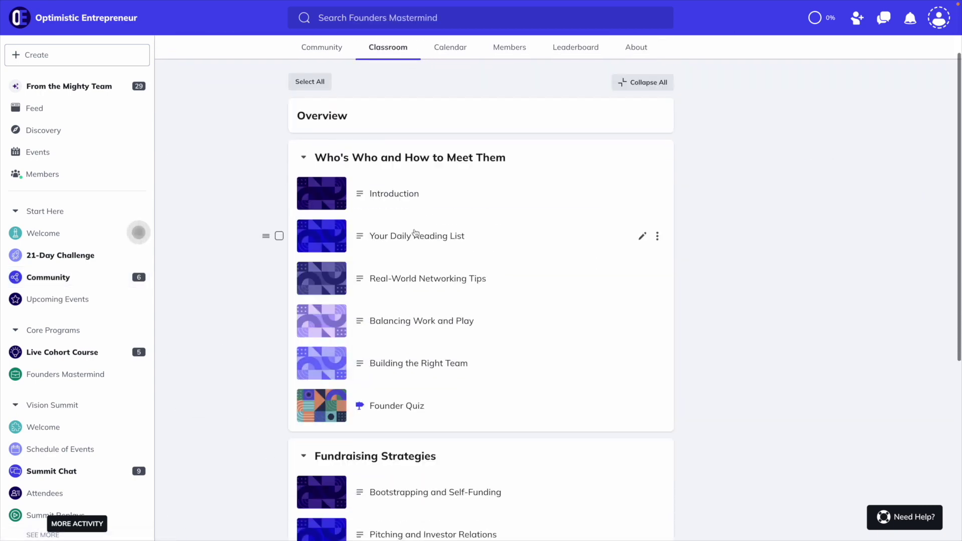
left_click(433, 110)
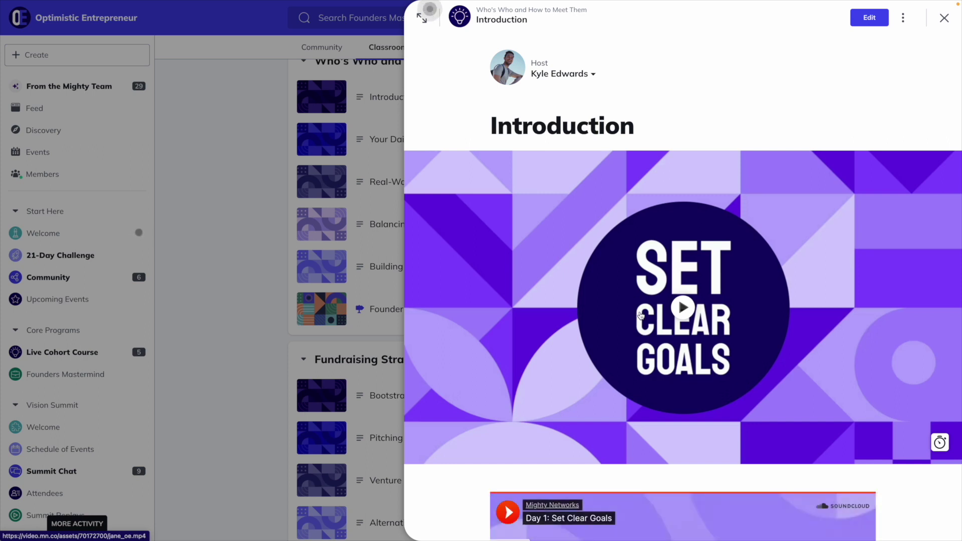
scroll(640, 314, "down", 5)
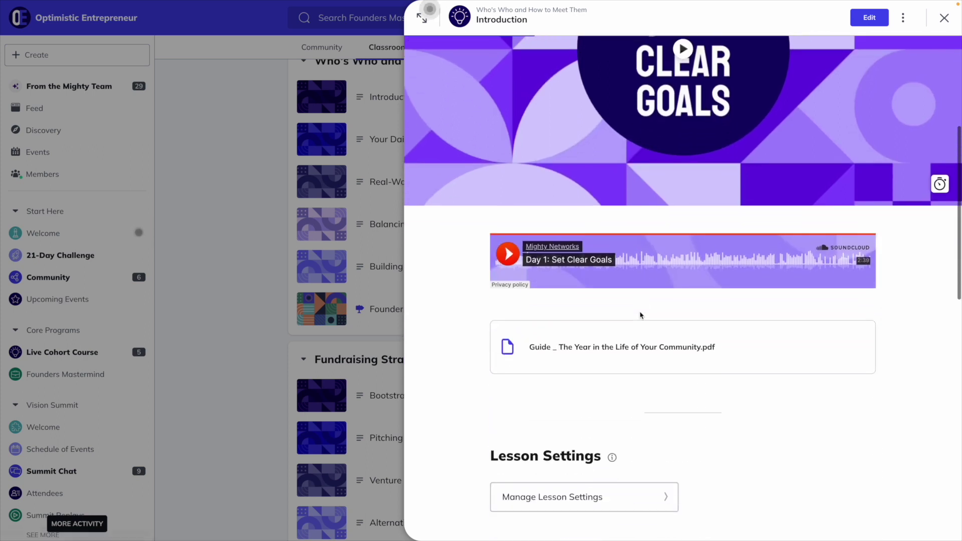
scroll(640, 314, "up", 5)
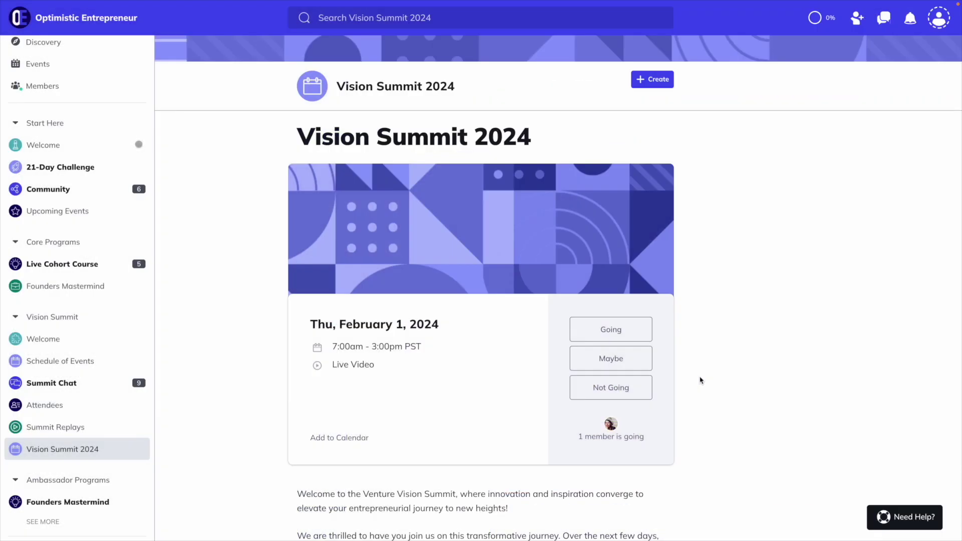
scroll(700, 380, "down", 8)
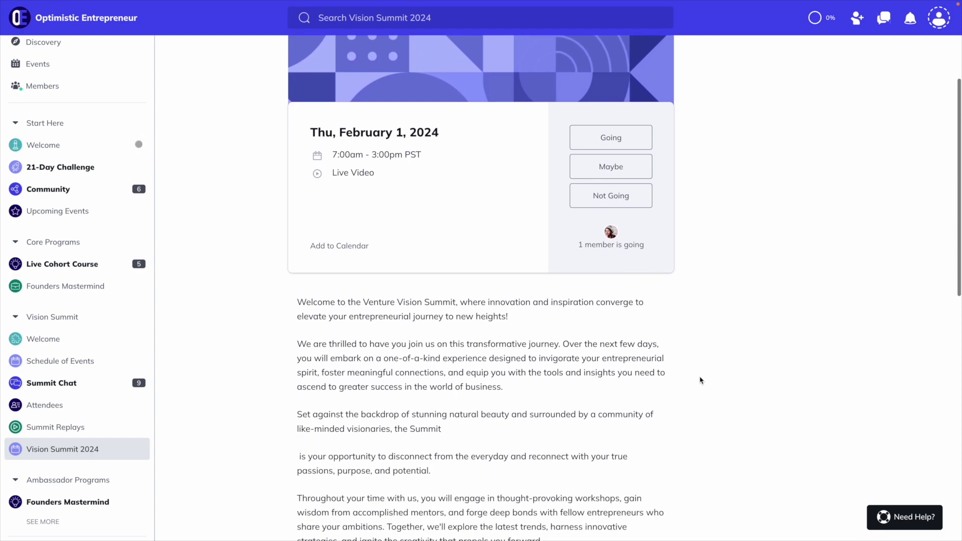
scroll(700, 380, "down", 6)
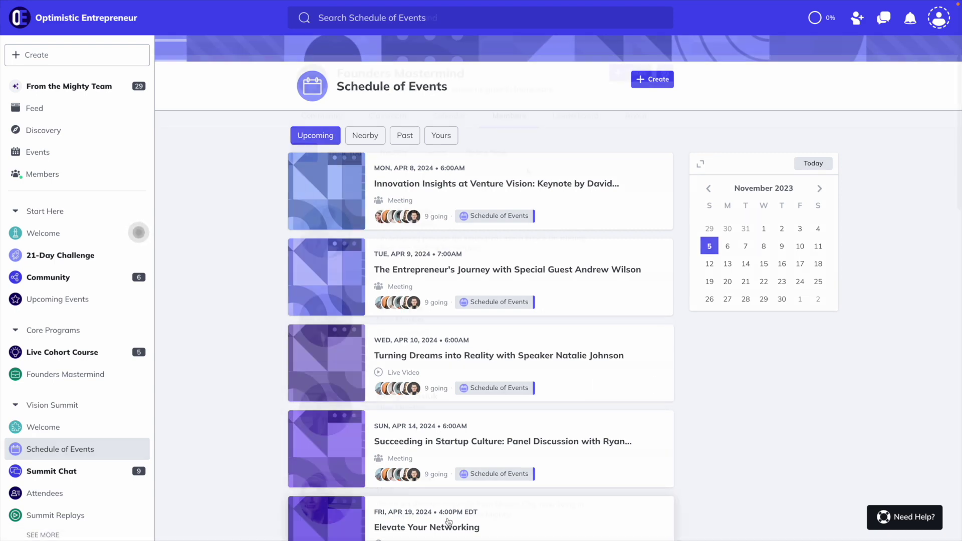
scroll(526, 175, "down", 4)
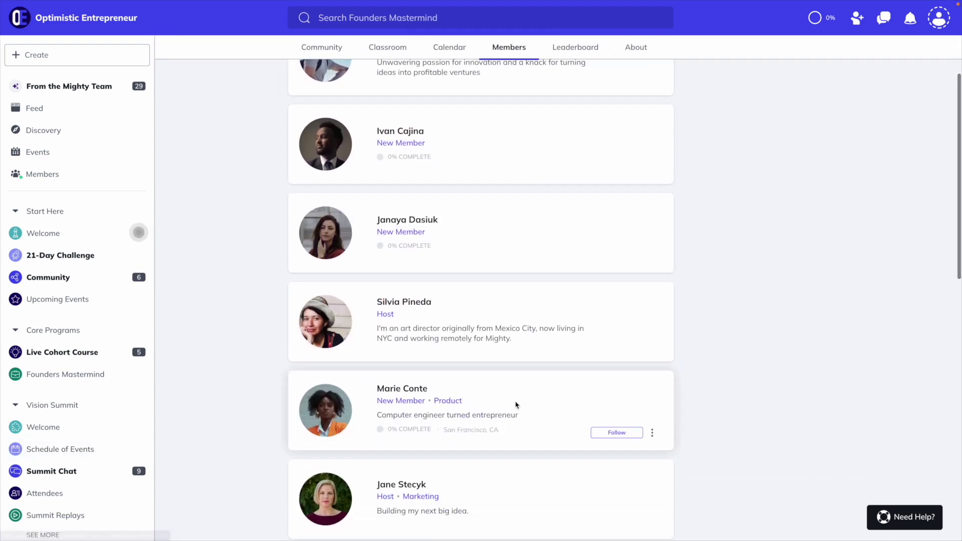
scroll(507, 361, "up", 4)
Step: View the first member's profile and the CompanyCultureMatters post 'Company Culture: Your First 10 Hires'
left_click(453, 228)
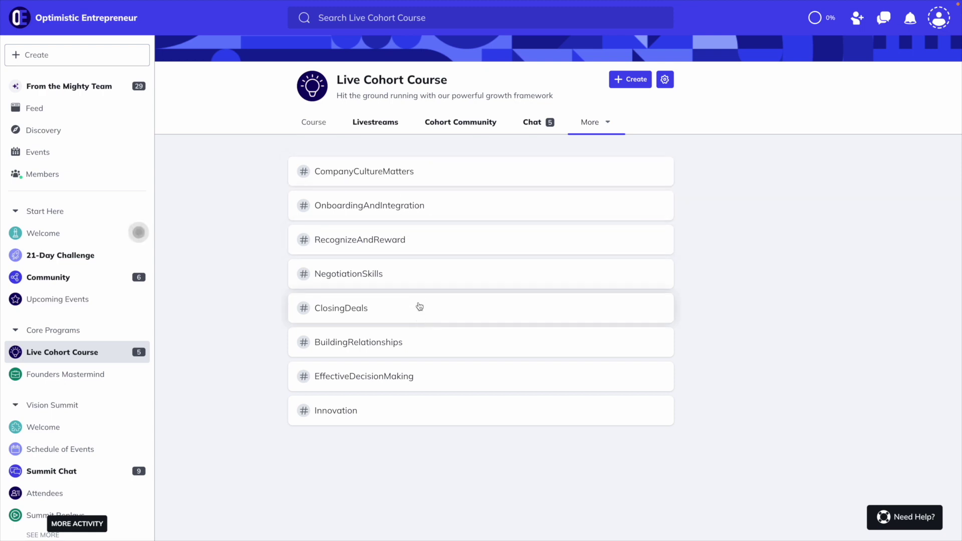
left_click(429, 175)
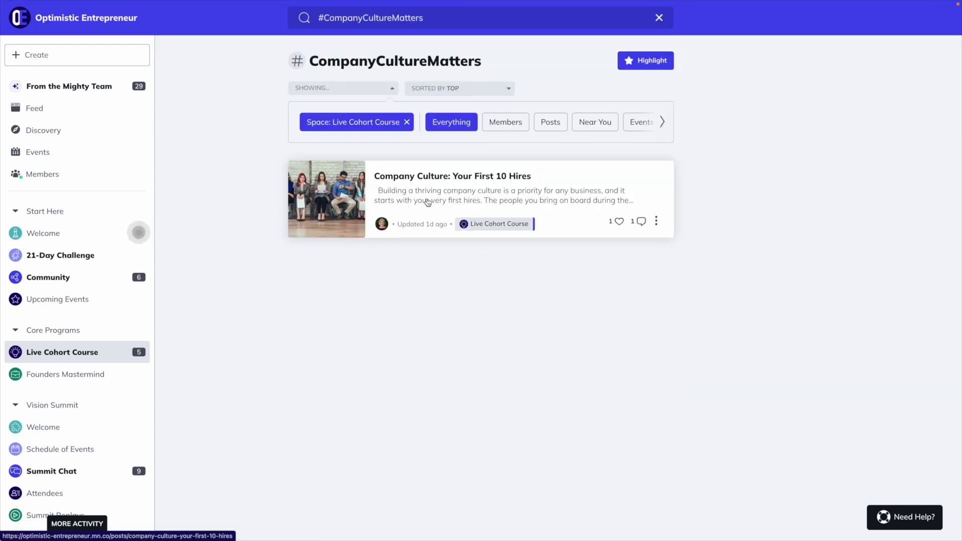
left_click(427, 202)
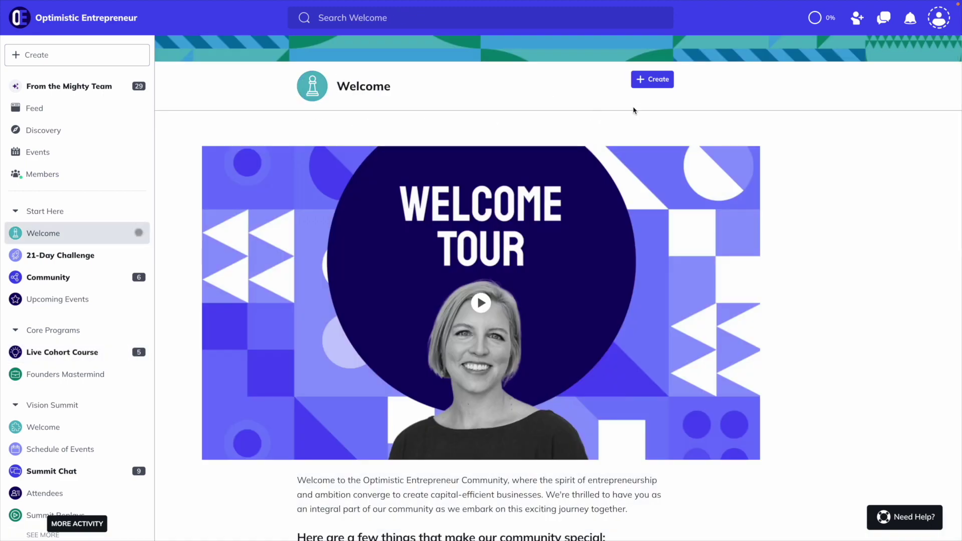
scroll(578, 367, "down", 4)
scroll(578, 366, "down", 8)
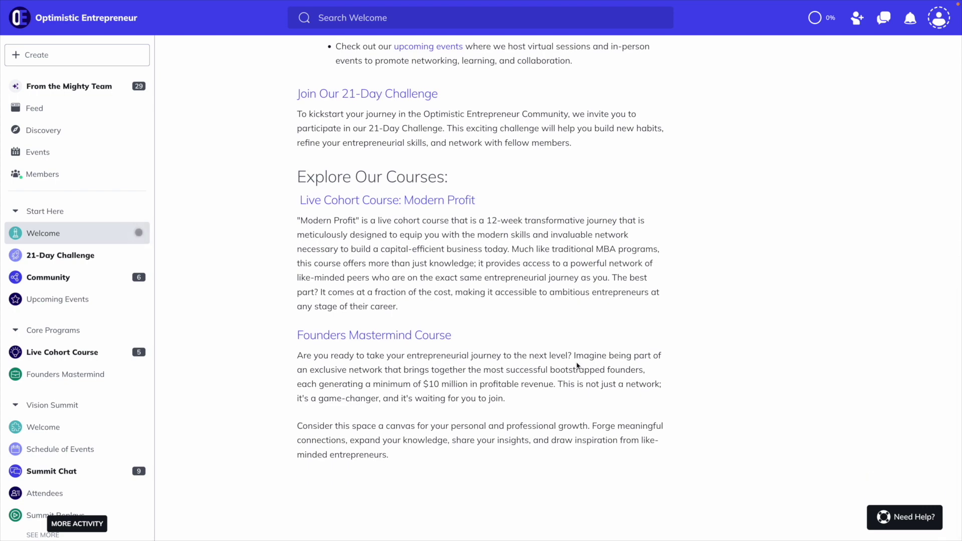
scroll(577, 366, "up", 12)
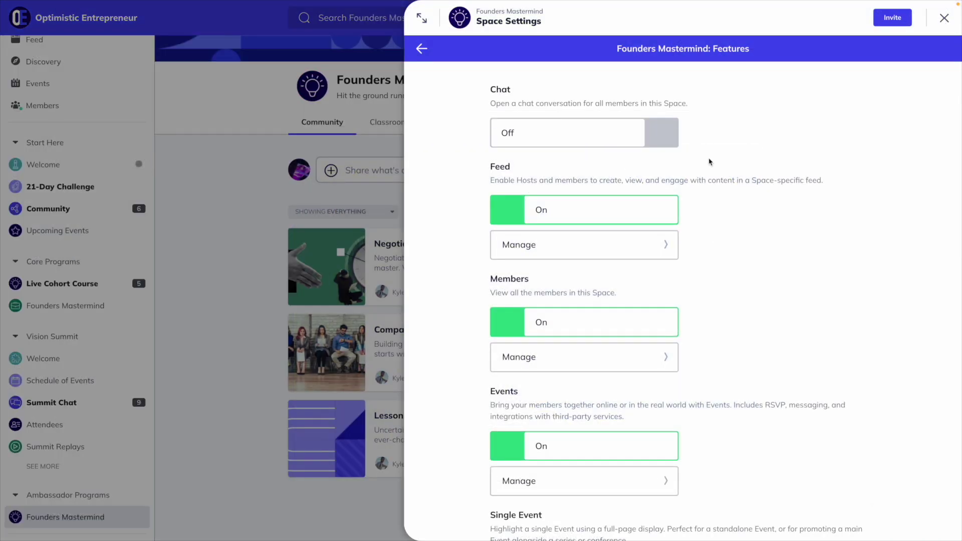
Step: Inspect the Events feature settings and its display name field, then return to the features list
scroll(709, 161, "down", 8)
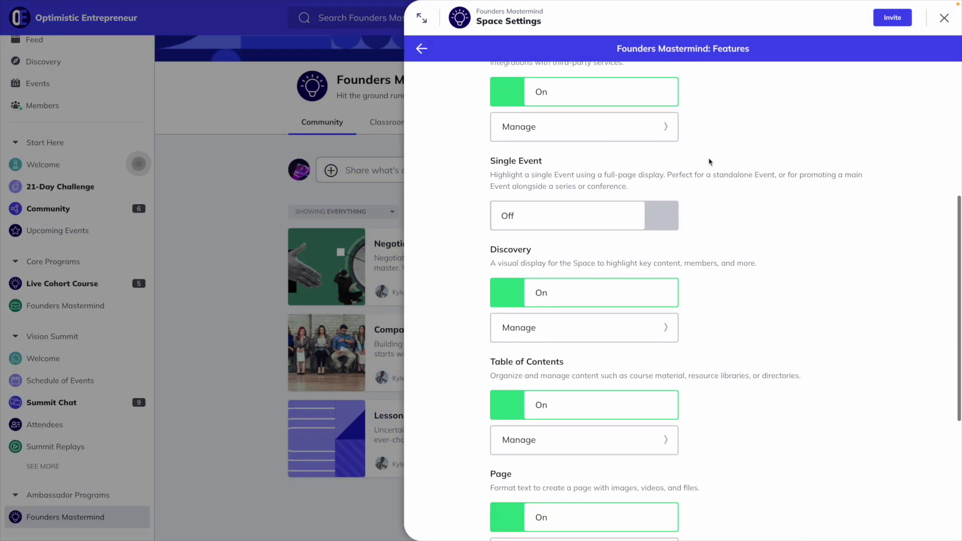
scroll(709, 161, "down", 5)
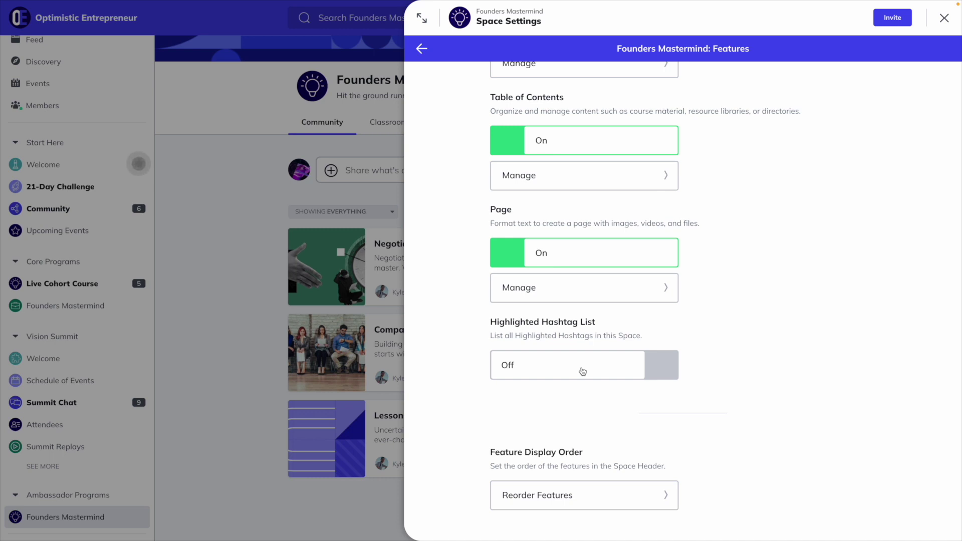
scroll(582, 371, "up", 9)
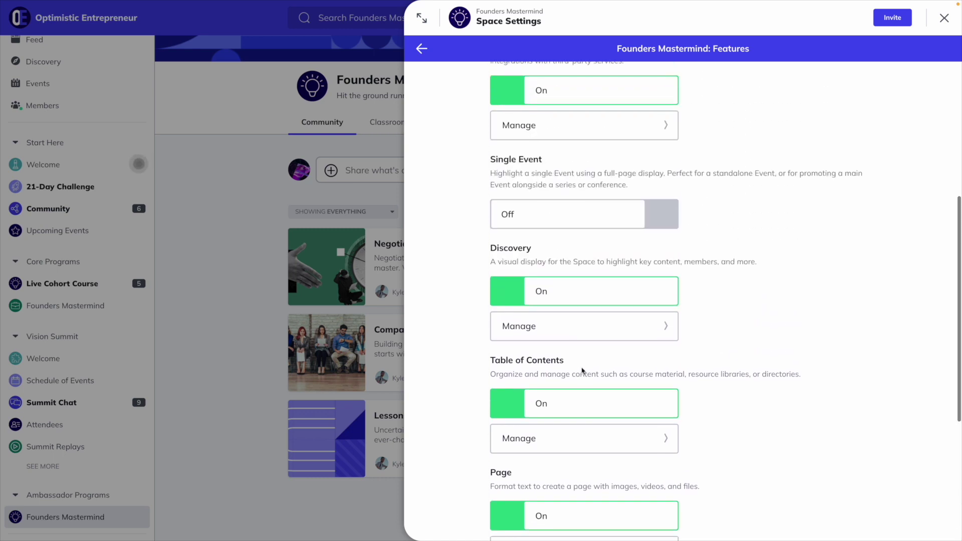
left_click(576, 304)
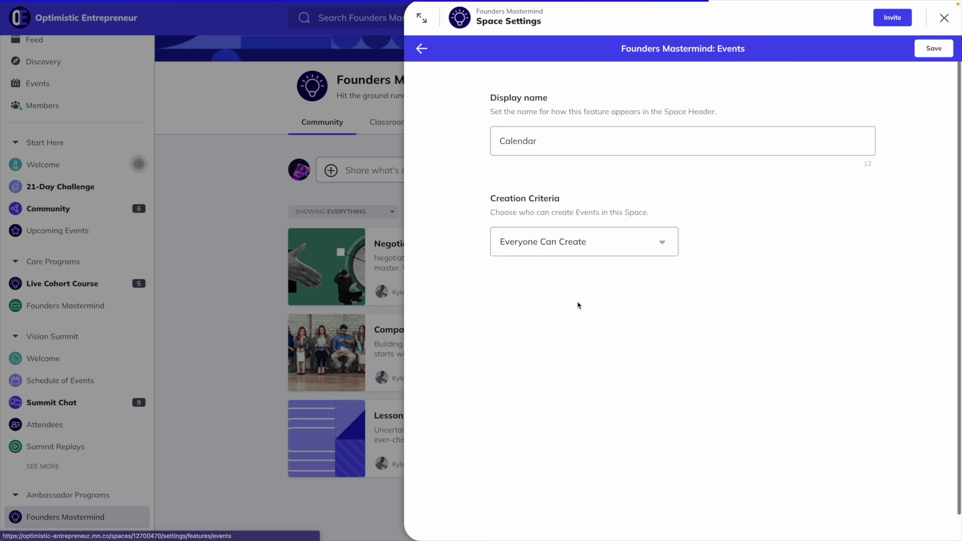
left_click(548, 143)
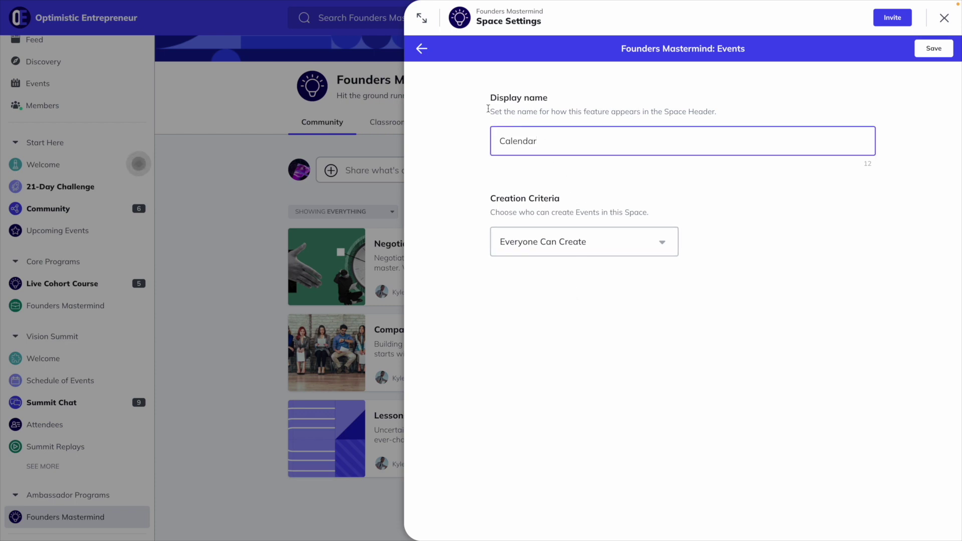
left_click(424, 48)
Step: Review the Table of Contents feature's naming options without changing them
scroll(472, 279, "down", 6)
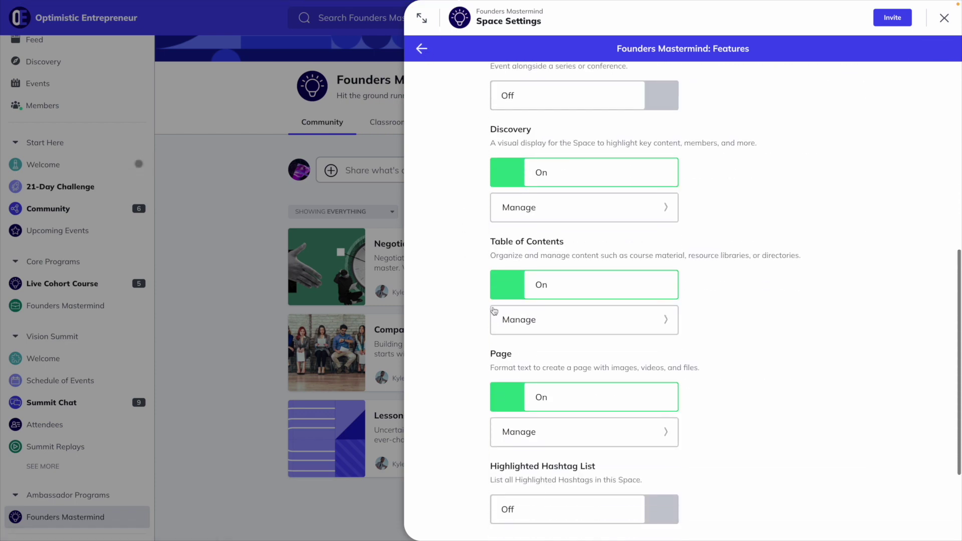
left_click(504, 317)
left_click(612, 143)
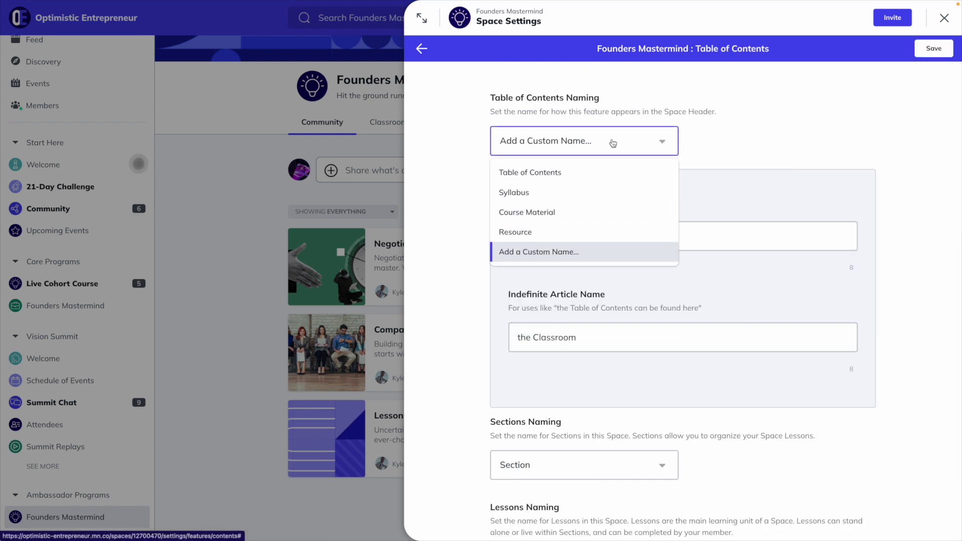
left_click(612, 145)
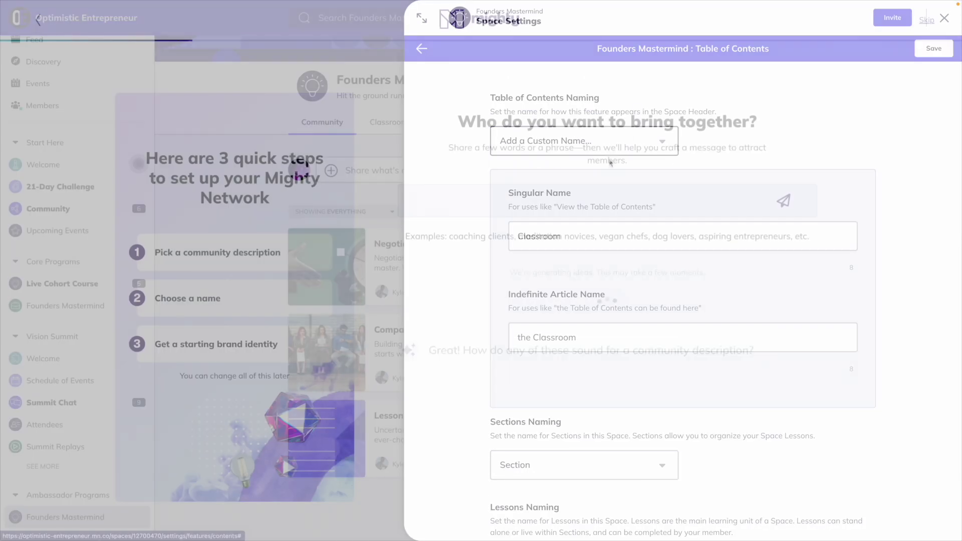
Step: Enter 'optimistic entreprenuers' as the audience and pick the second suggested community description
type("optimistic entreprenuers")
key("Return")
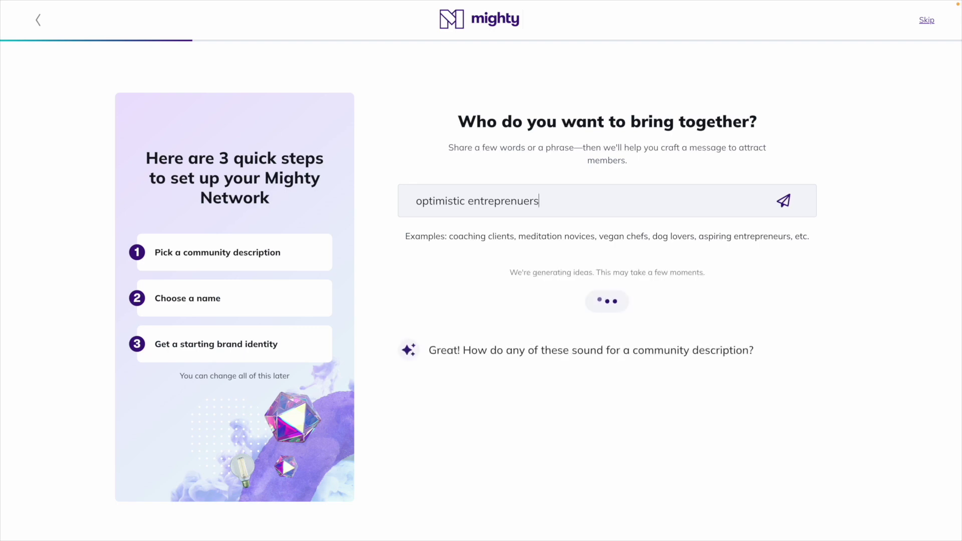
scroll(657, 249, "down", 4)
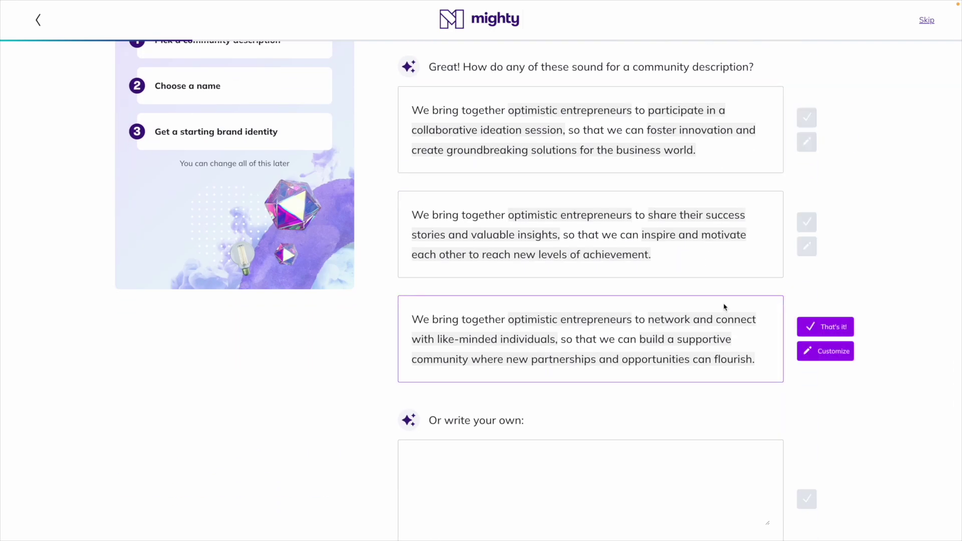
left_click(813, 221)
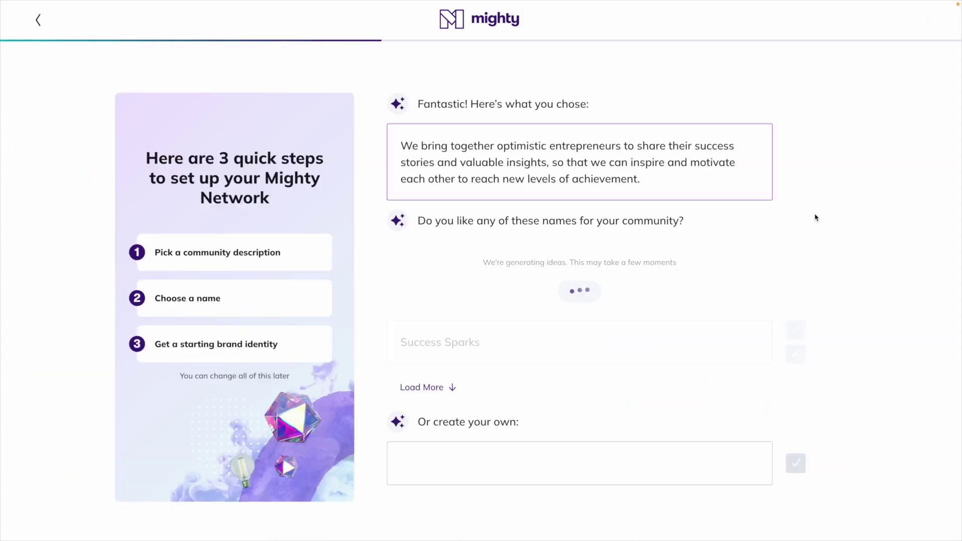
Step: Choose Rising Entrepreneurs as the community name and scroll to the generated preview
scroll(816, 216, "down", 3)
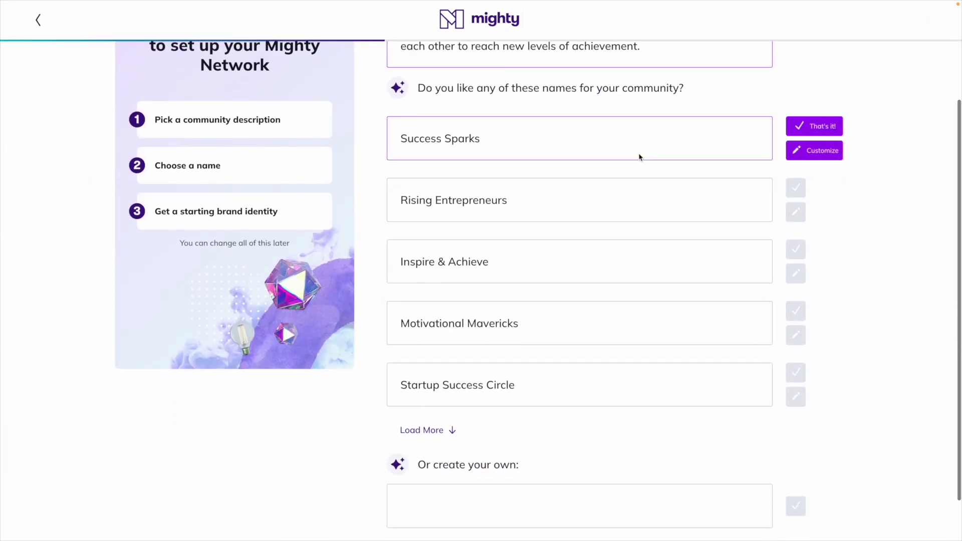
mouse_move(616, 380)
left_click(803, 186)
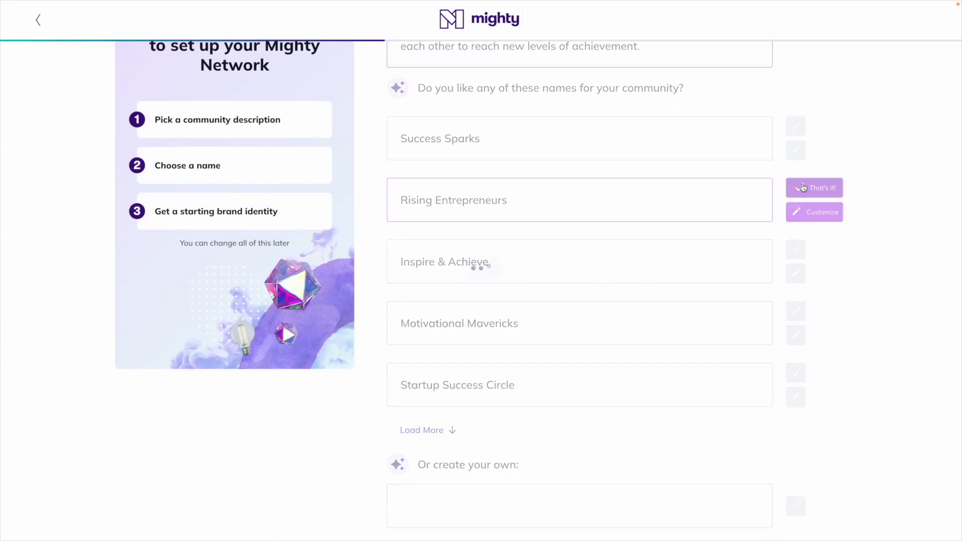
scroll(839, 272, "down", 8)
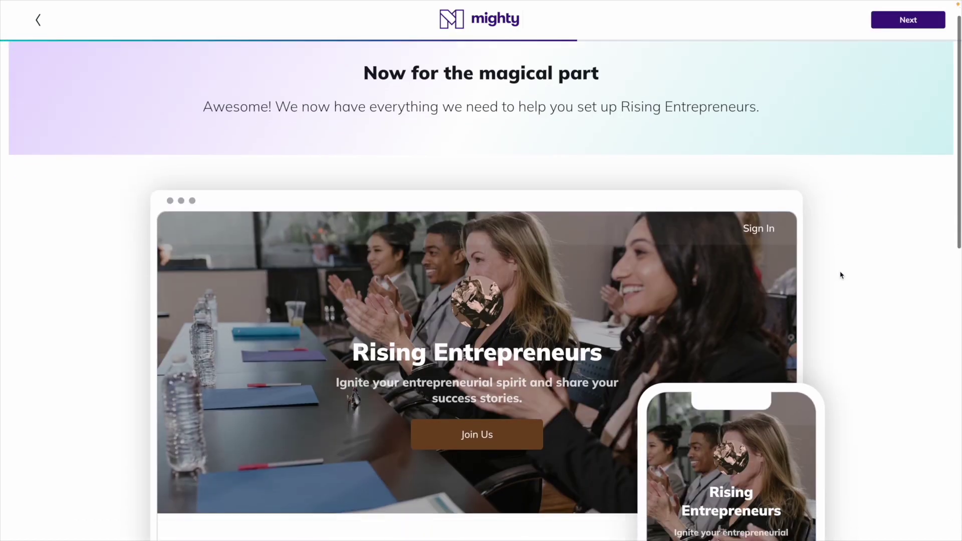
scroll(840, 274, "down", 6)
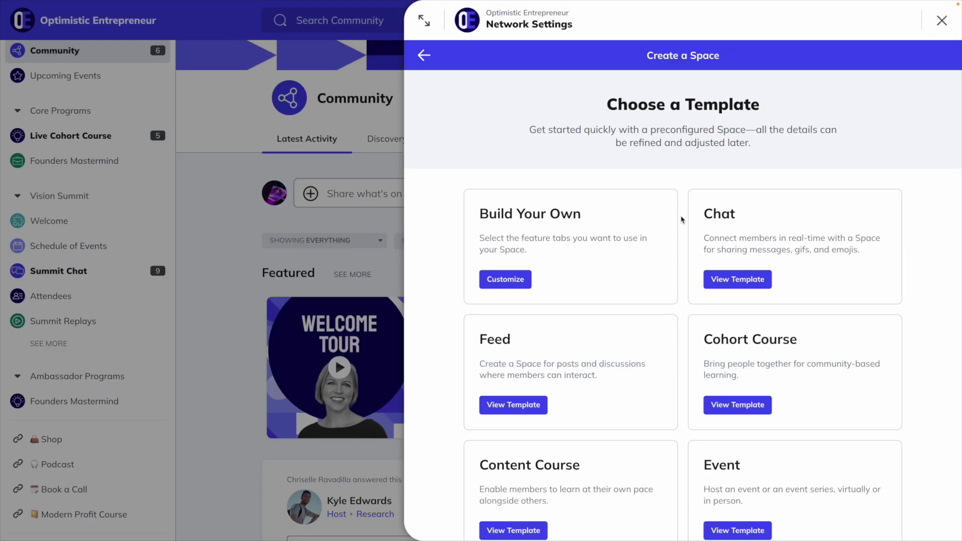
Step: Scroll the Space templates and view the Feed Community, Event, Cohort-Based and Content-Only Course examples
scroll(681, 220, "down", 2)
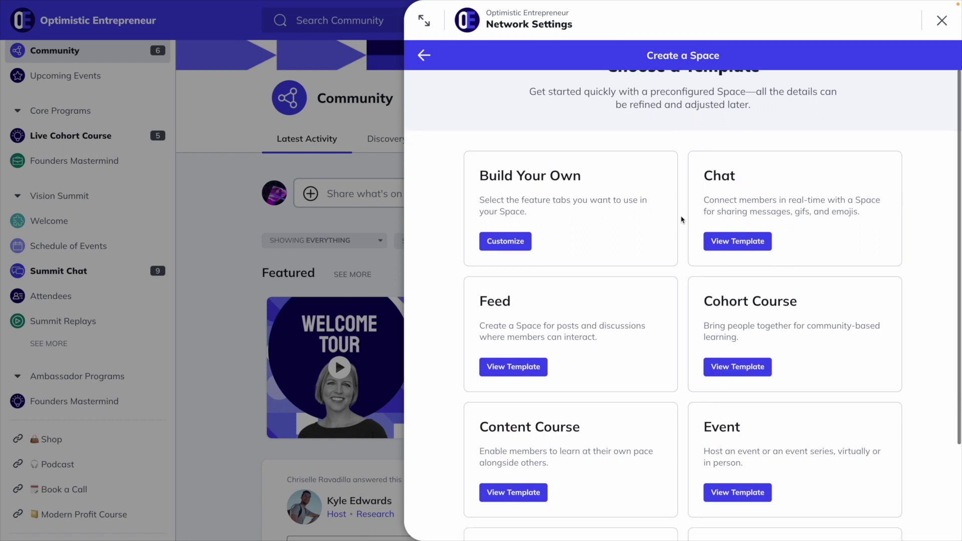
scroll(682, 220, "down", 2)
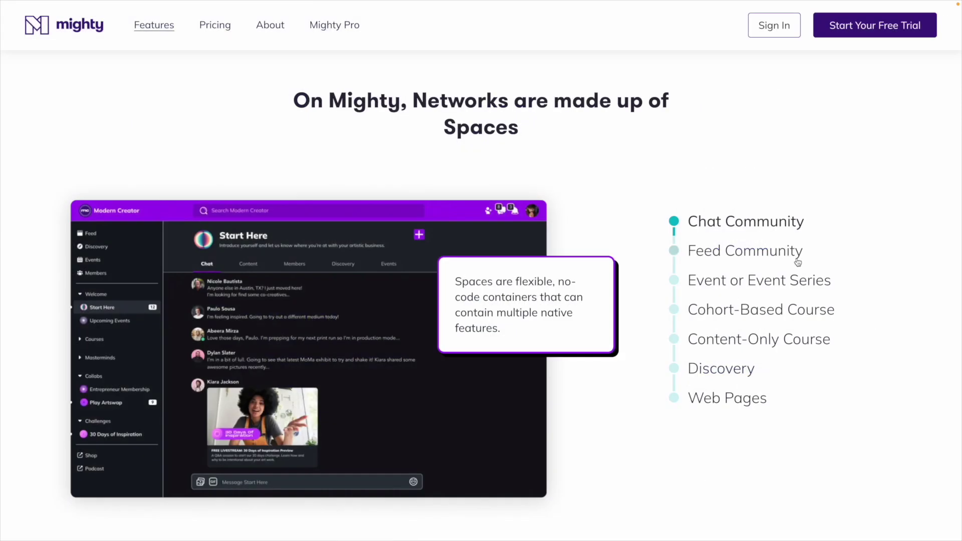
left_click(796, 261)
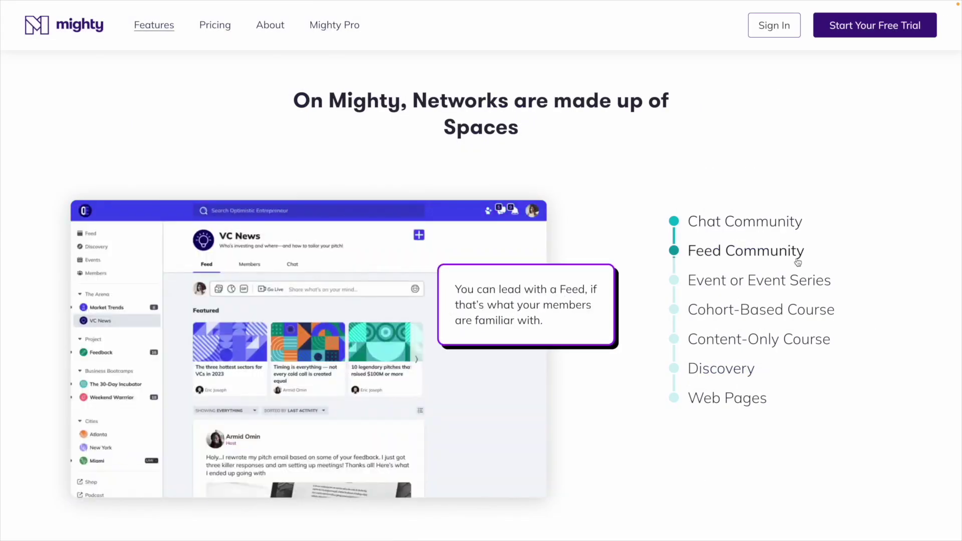
left_click(804, 278)
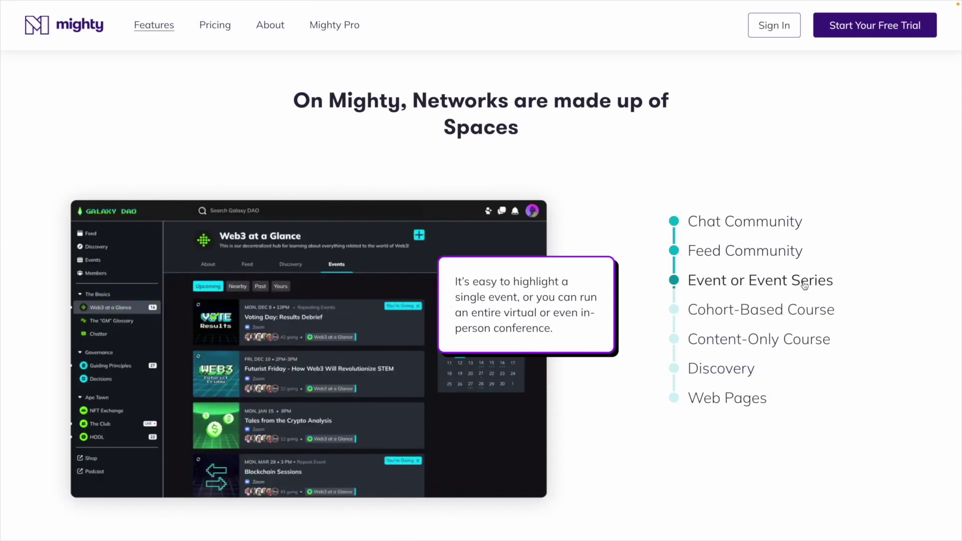
left_click(800, 311)
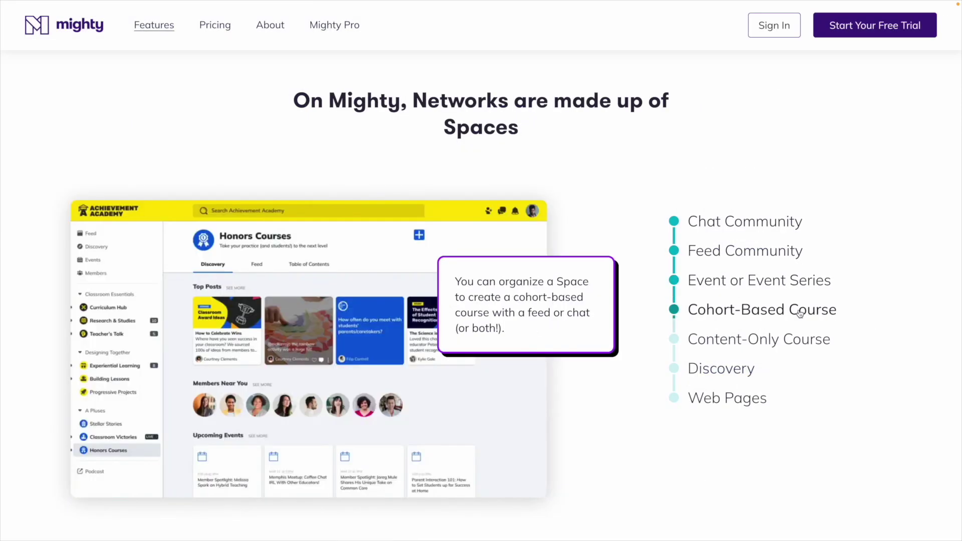
left_click(798, 342)
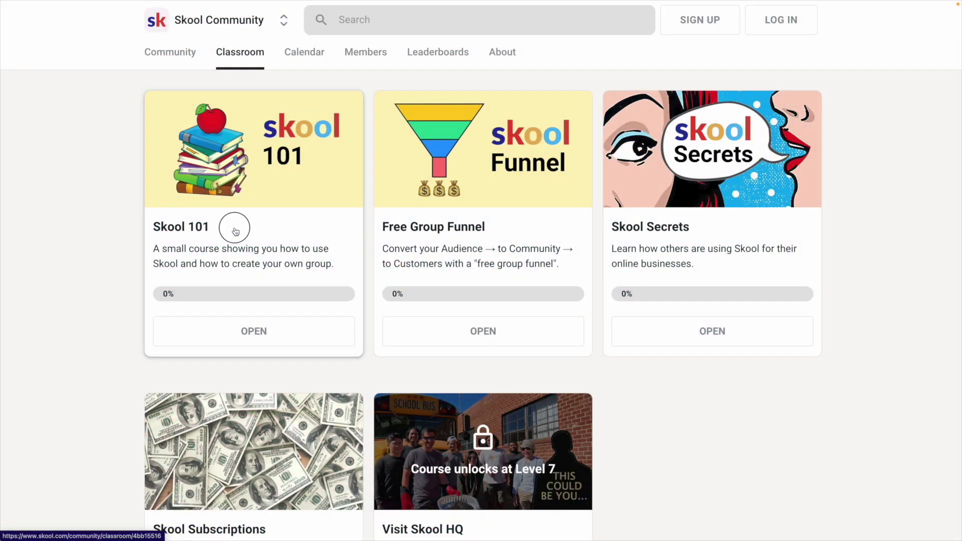
Step: Open the Skool 101 course, play its How Skool works video and scroll down
left_click(235, 231)
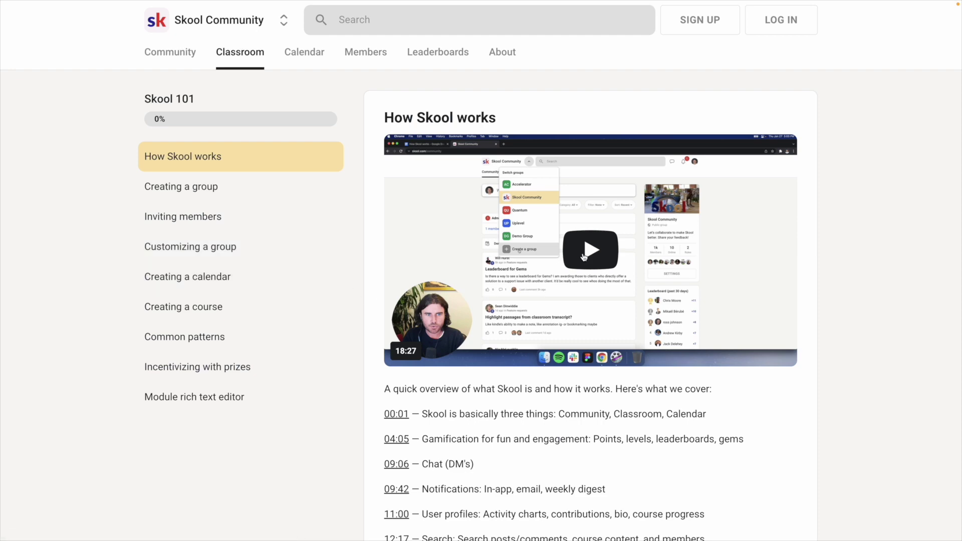
left_click(584, 257)
scroll(583, 257, "down", 4)
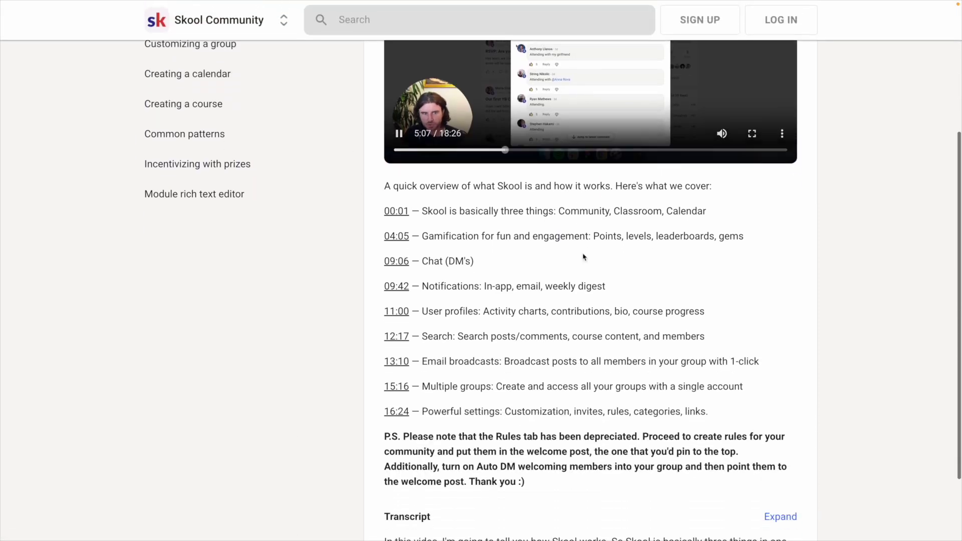
scroll(583, 257, "down", 2)
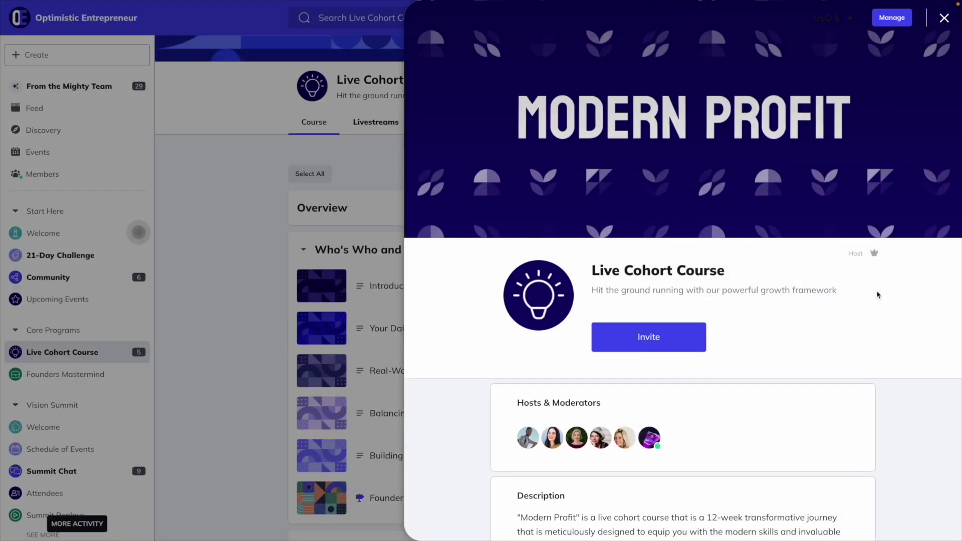
Step: Scroll through the Live Cohort Course panel's hosts, moderators and description
scroll(877, 295, "down", 15)
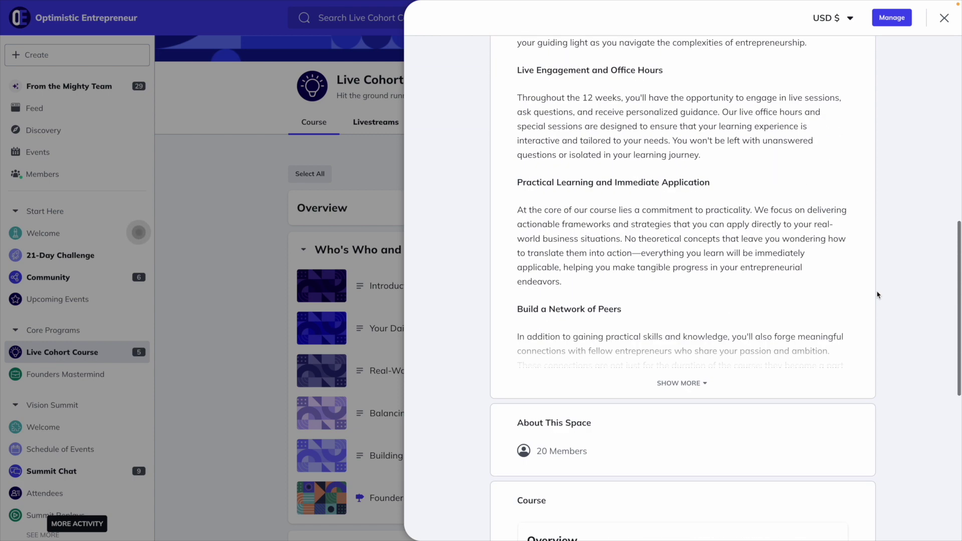
scroll(876, 295, "down", 8)
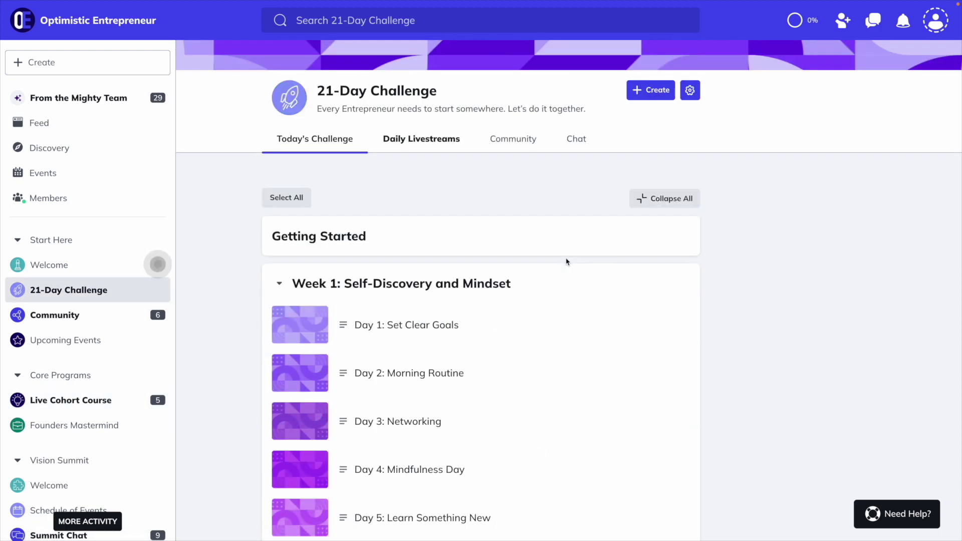
scroll(566, 262, "down", 6)
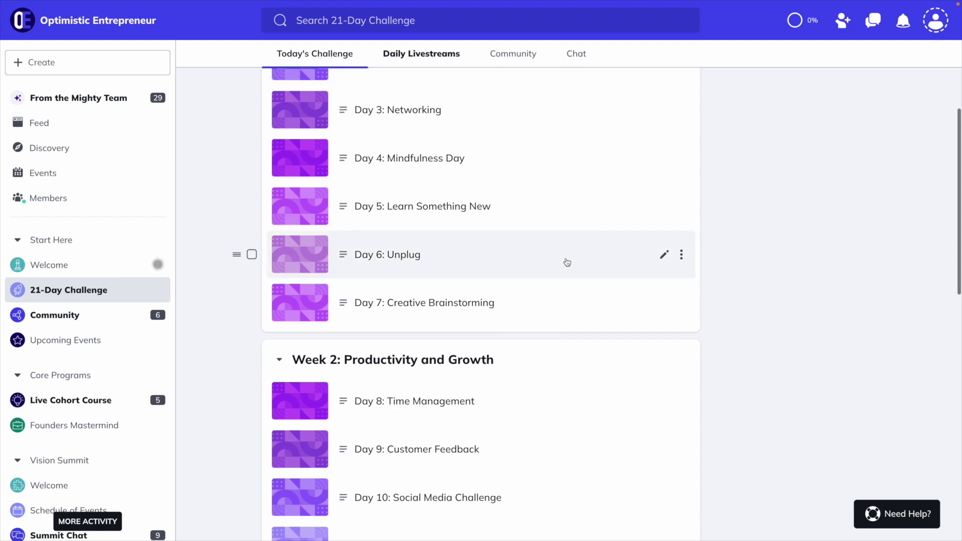
scroll(567, 261, "up", 5)
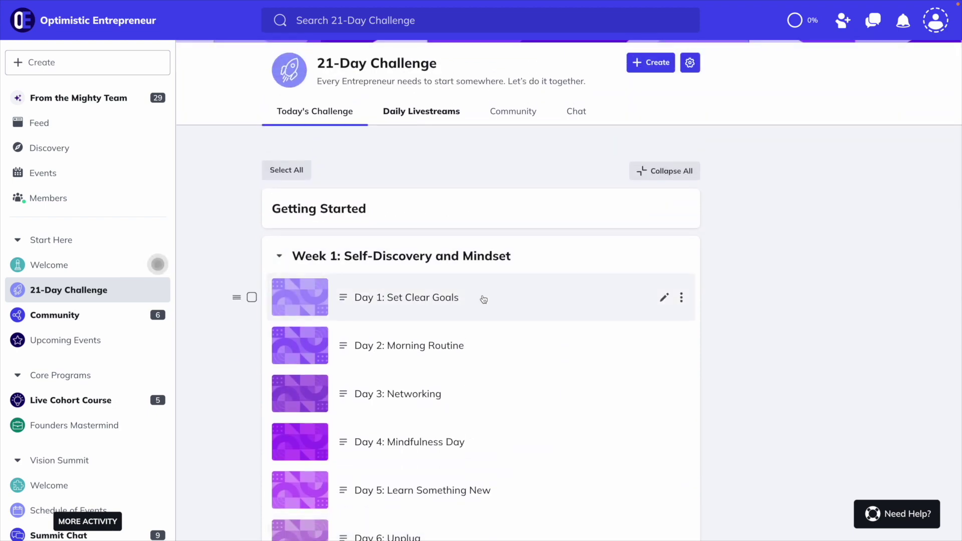
Step: Open the 21-Day Challenge's Day 1: Set Clear Goals lesson, then play and pause its video
left_click(484, 299)
scroll(483, 299, "down", 3)
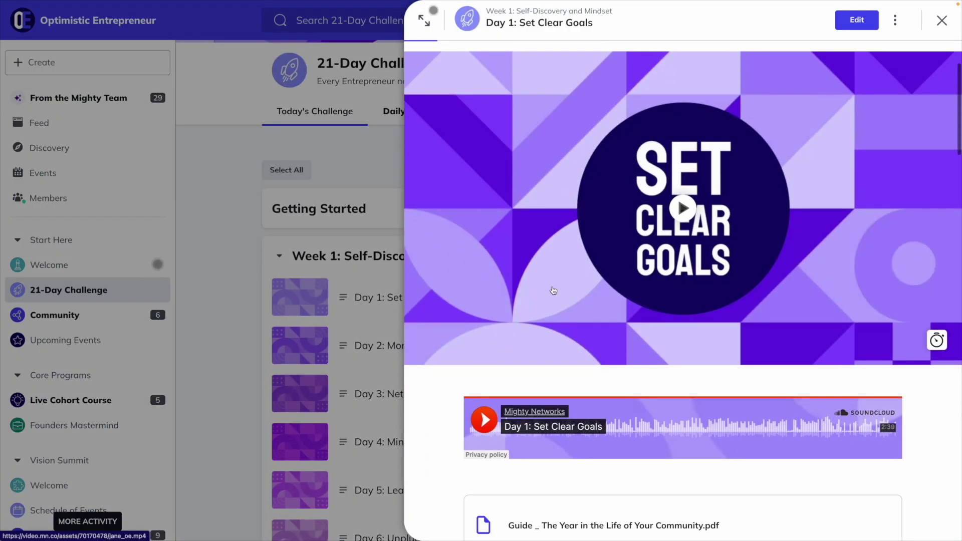
left_click(682, 208)
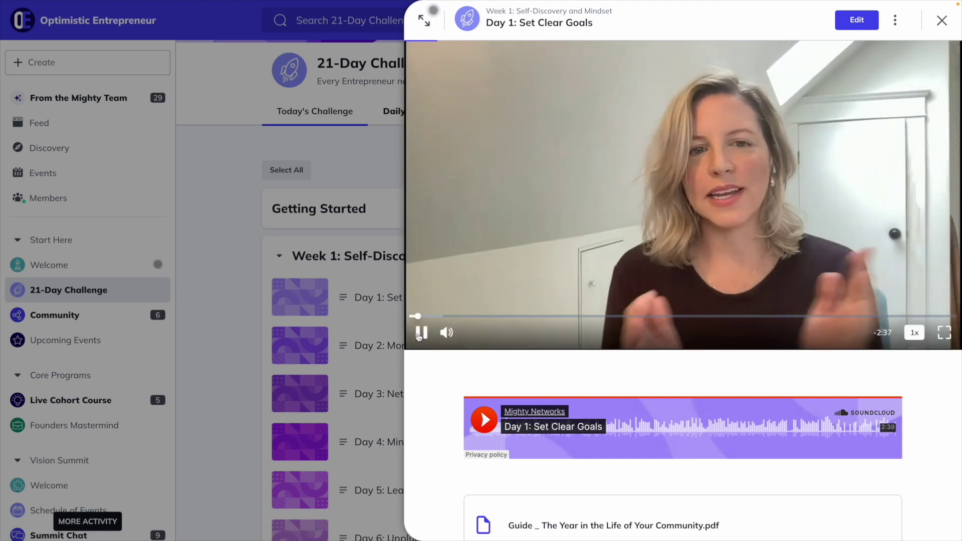
left_click(420, 333)
scroll(439, 414, "down", 5)
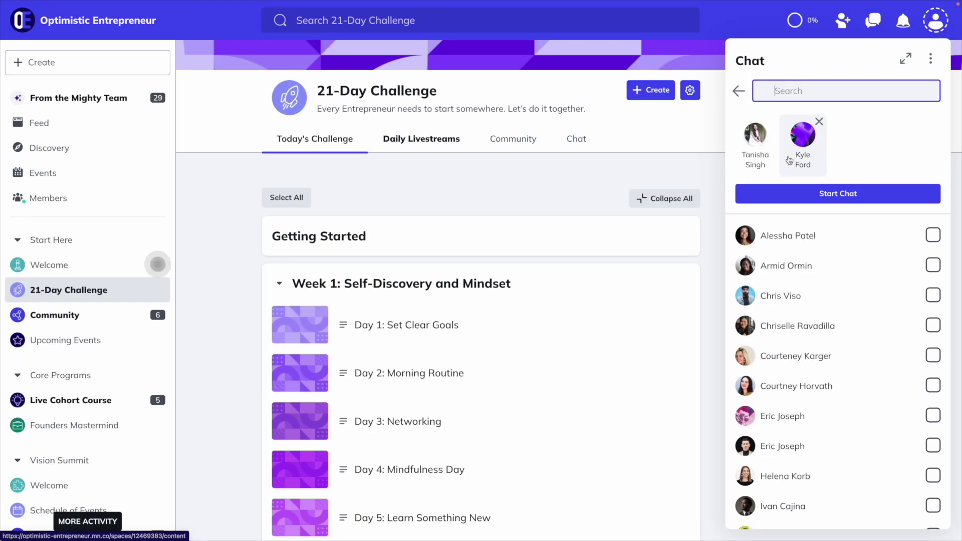
Step: Start a two-member group chat with 'hey everyone!' and draft 'excited for this challenge!' in the challenge chat
left_click(791, 199)
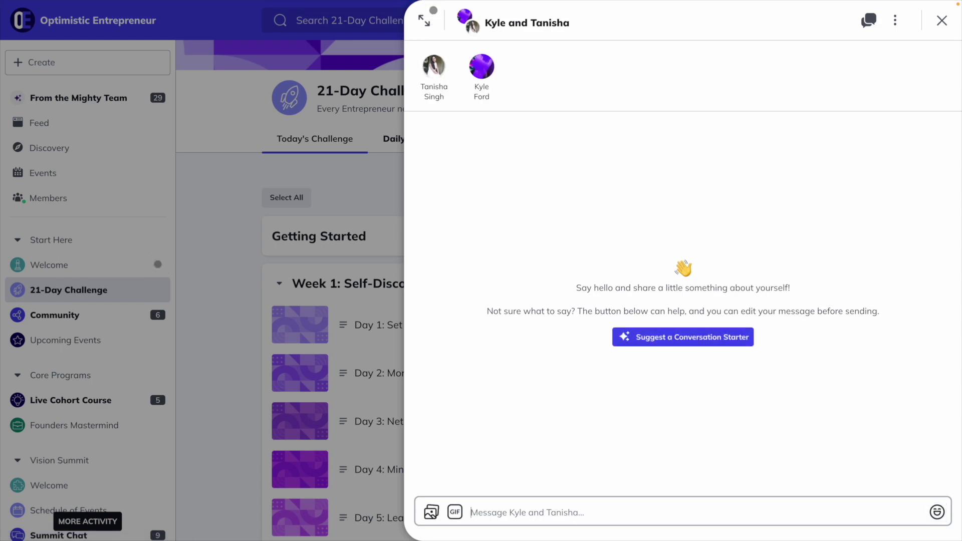
type("hey everyone!")
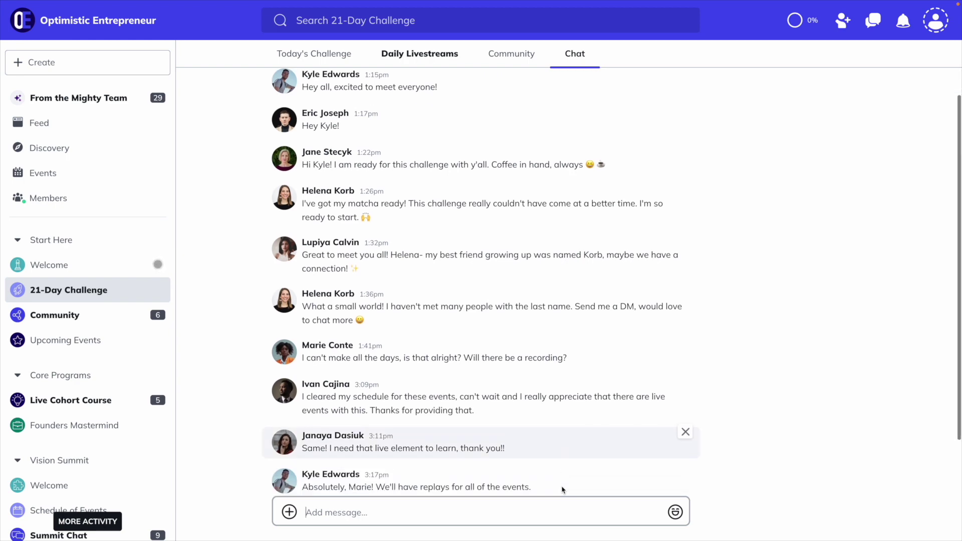
type("excited for this challenge!")
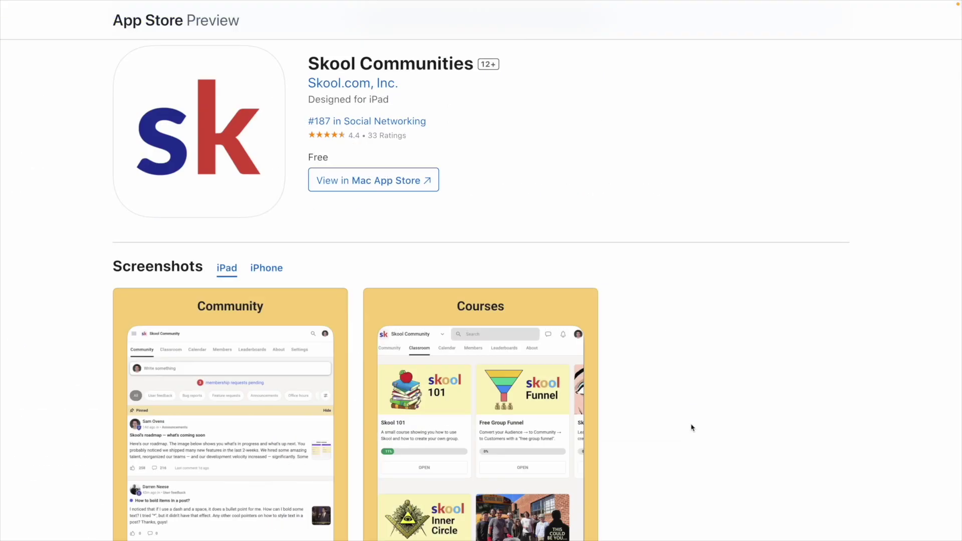
Step: Scroll through the Skool Communities and Mighty Networks App Store listings
scroll(691, 427, "down", 6)
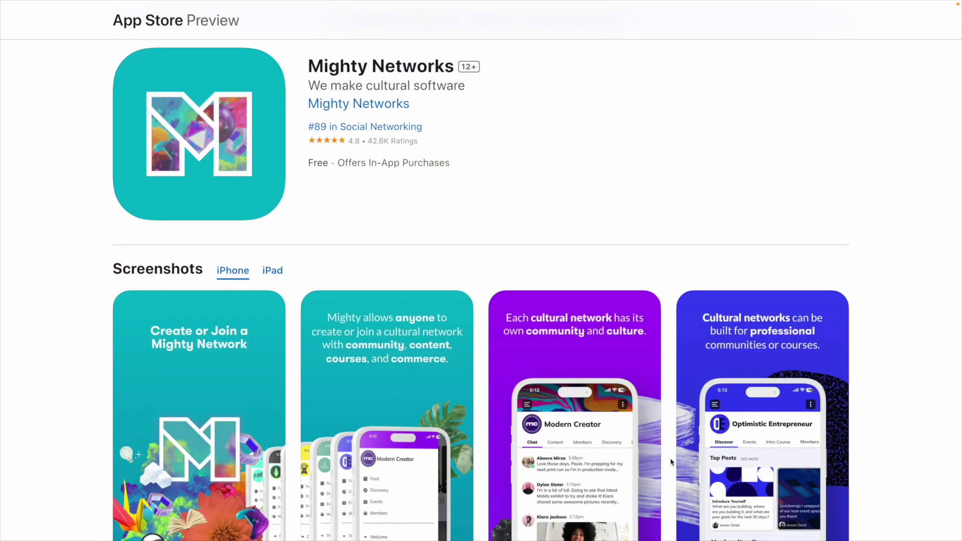
scroll(671, 461, "down", 6)
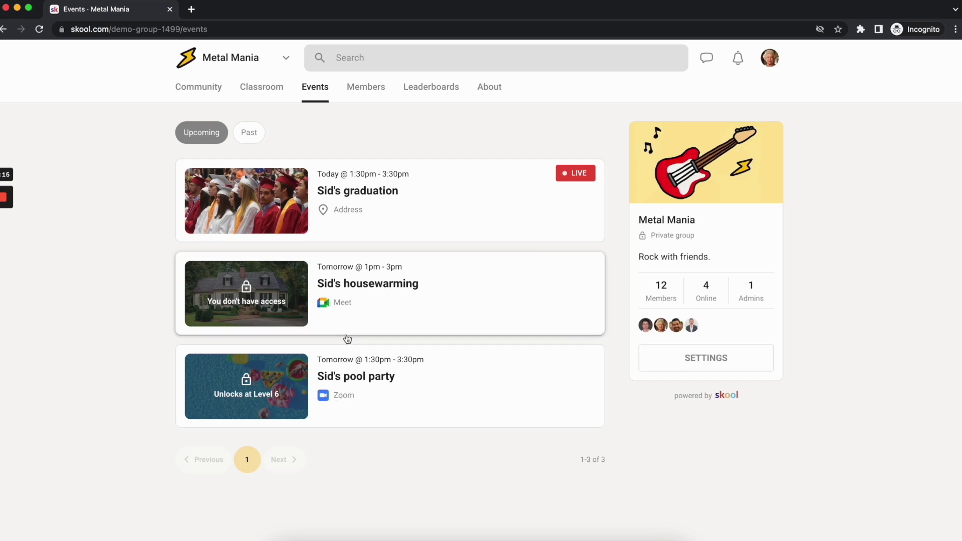
Step: Open the January 5, 2024 keynote event from the Founders Mastermind calendar and scroll to Upcoming Events
left_click(336, 221)
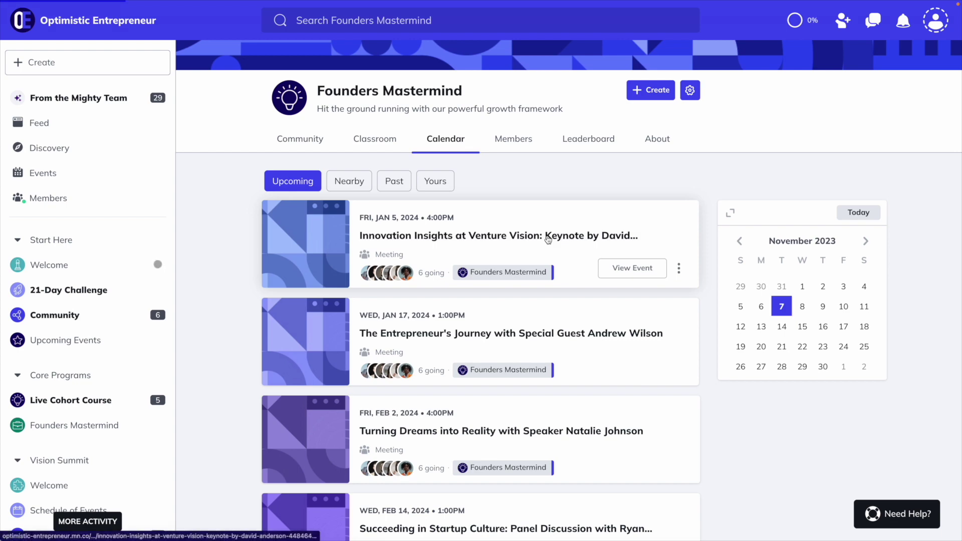
left_click(548, 236)
scroll(726, 394, "down", 6)
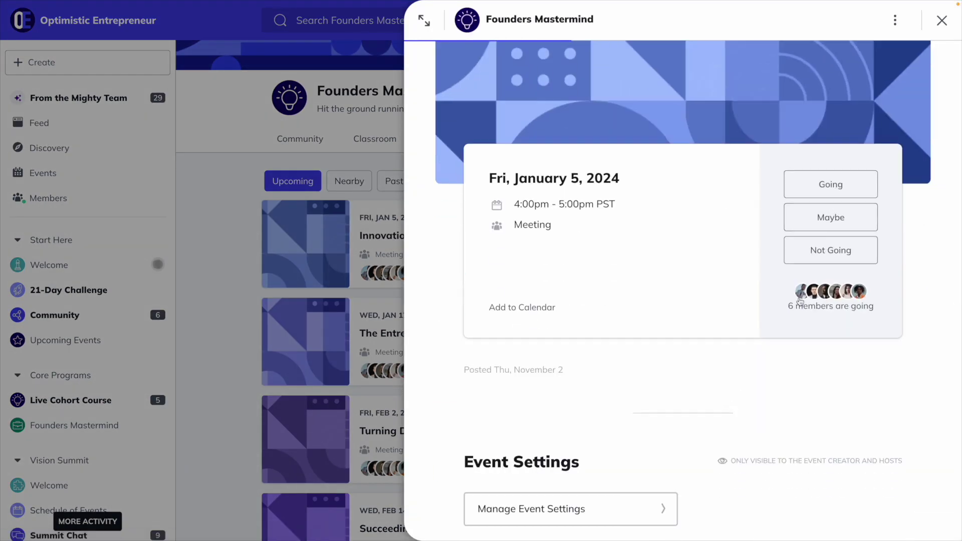
scroll(766, 355, "down", 12)
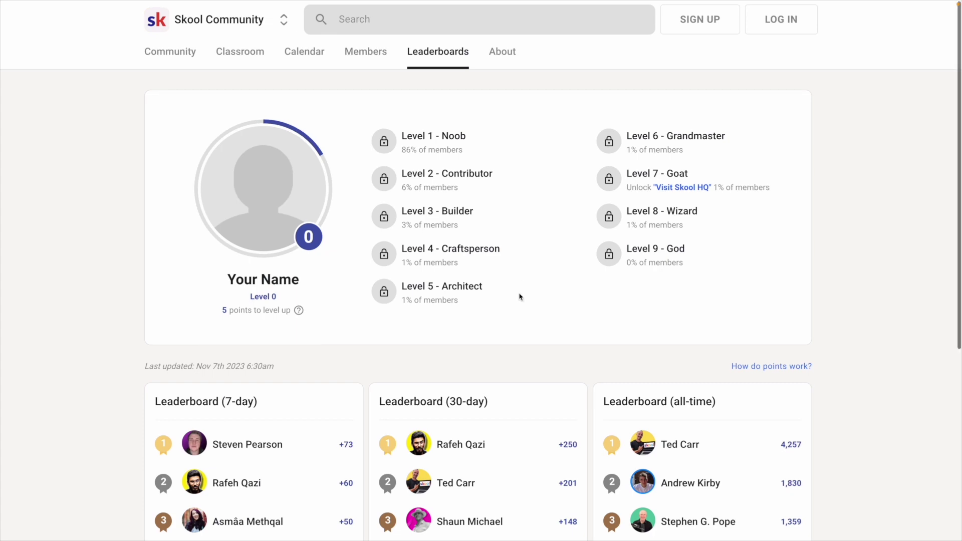
Step: Open Skool's 'How do points work?' article, close its screenshot, and highlight the level-unlocked courses sentence
scroll(519, 296, "down", 5)
scroll(519, 296, "up", 5)
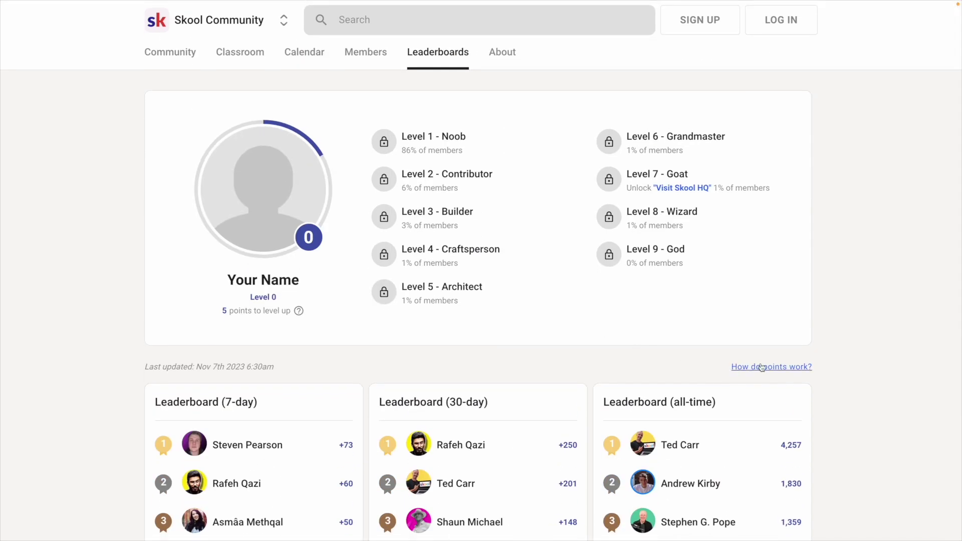
left_click(761, 368)
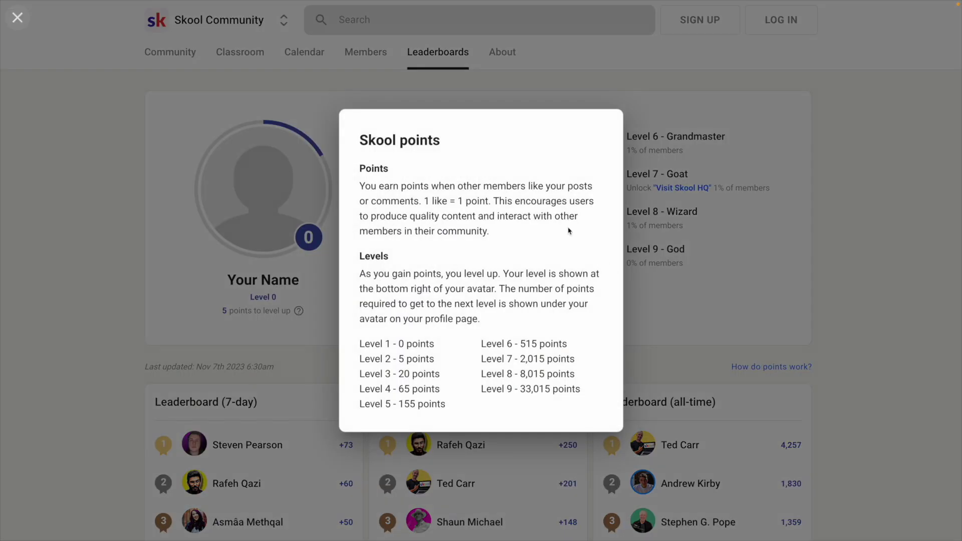
left_click(598, 378)
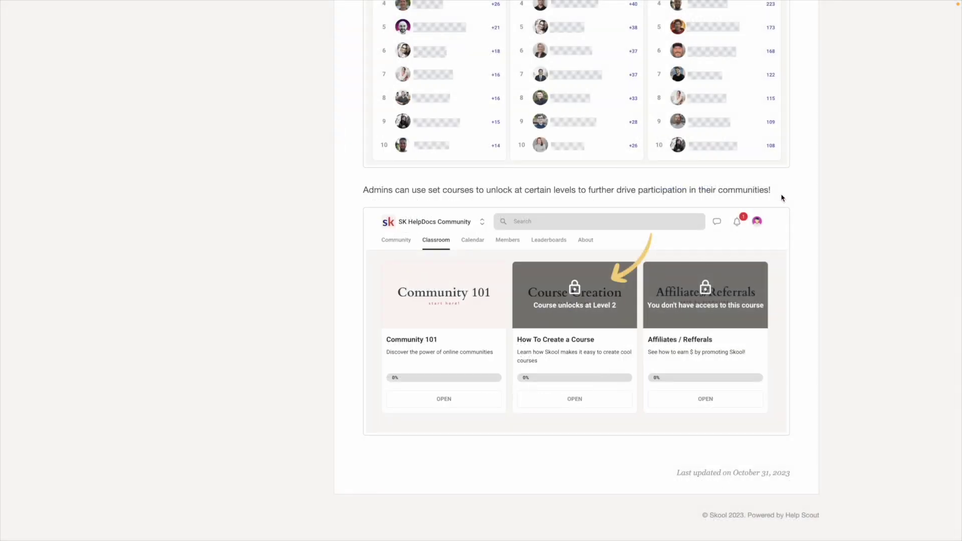
triple_click(360, 196)
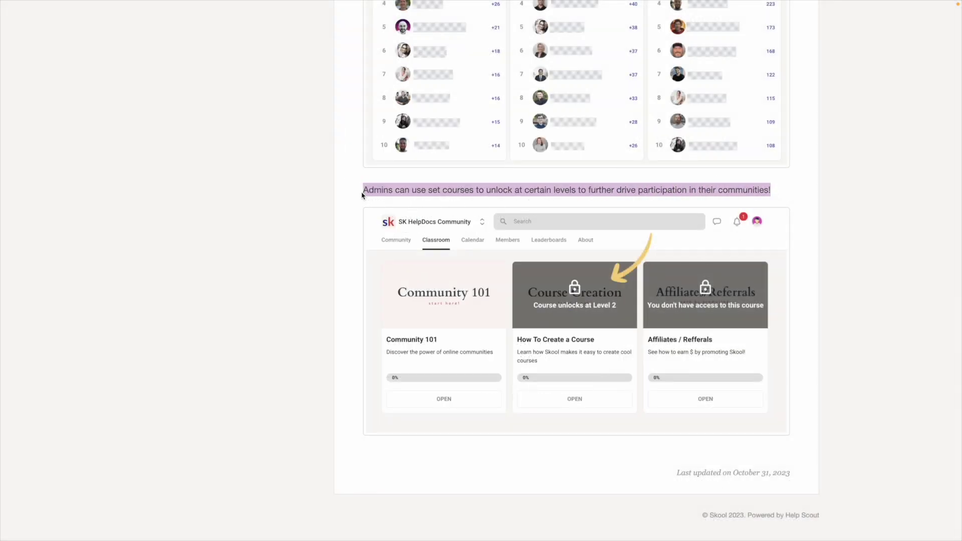
left_click(362, 195)
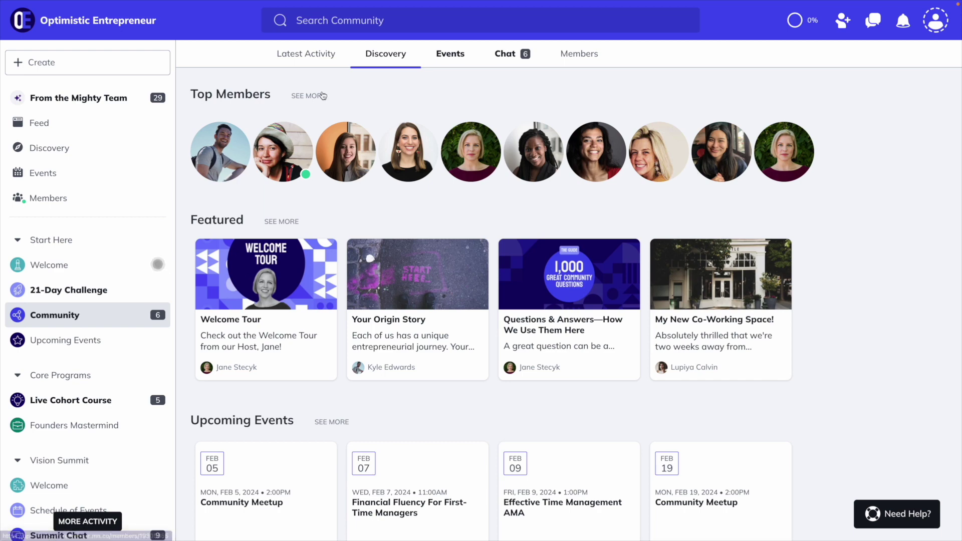
Step: Browse the full Top Members list, then check off Introduce Yourself in the 21-Day Challenge checklist
left_click(317, 97)
scroll(353, 298, "down", 3)
scroll(352, 301, "down", 7)
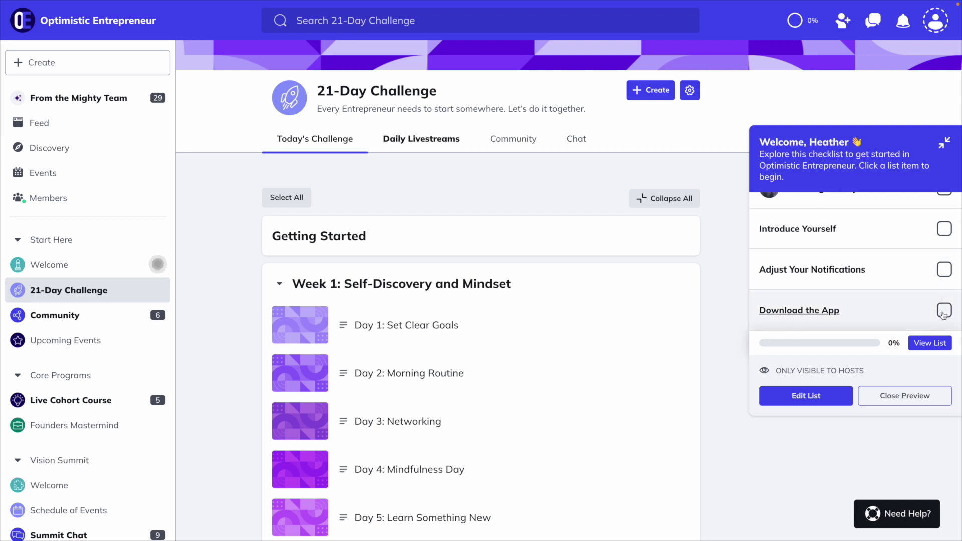
left_click(943, 229)
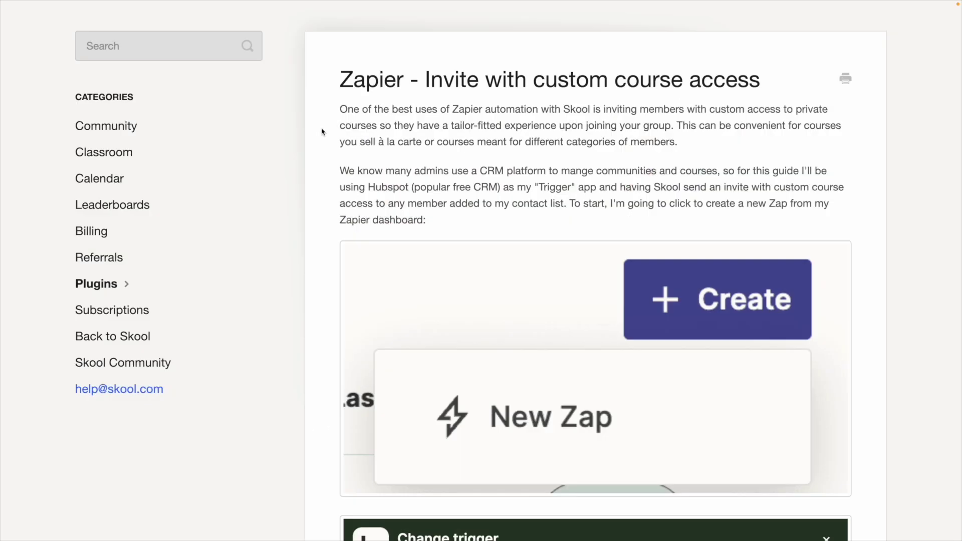
Step: Highlight the sentence about à la carte courses in the Zapier custom course access article
left_click_drag(677, 127, 683, 147)
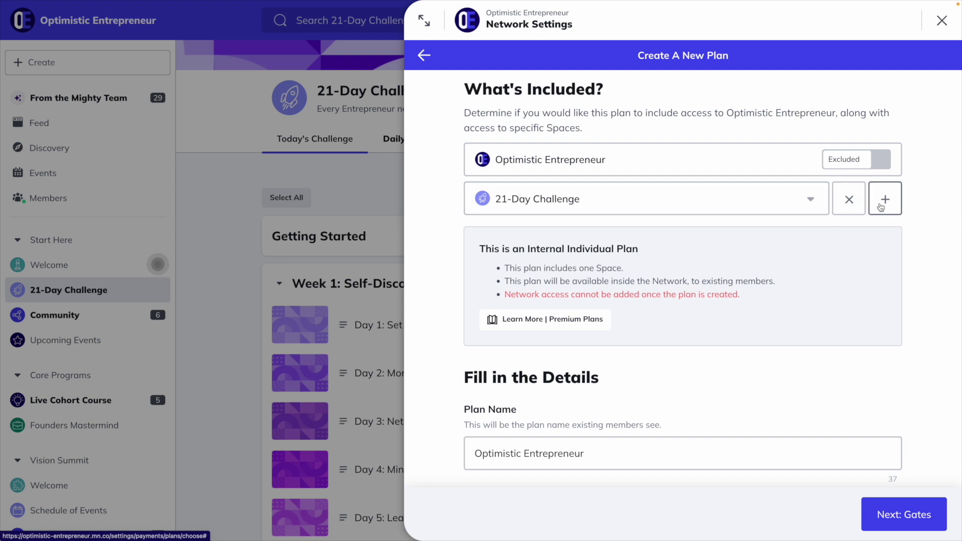
Step: Add Founders Mastermind as a second space in the new plan
left_click(884, 199)
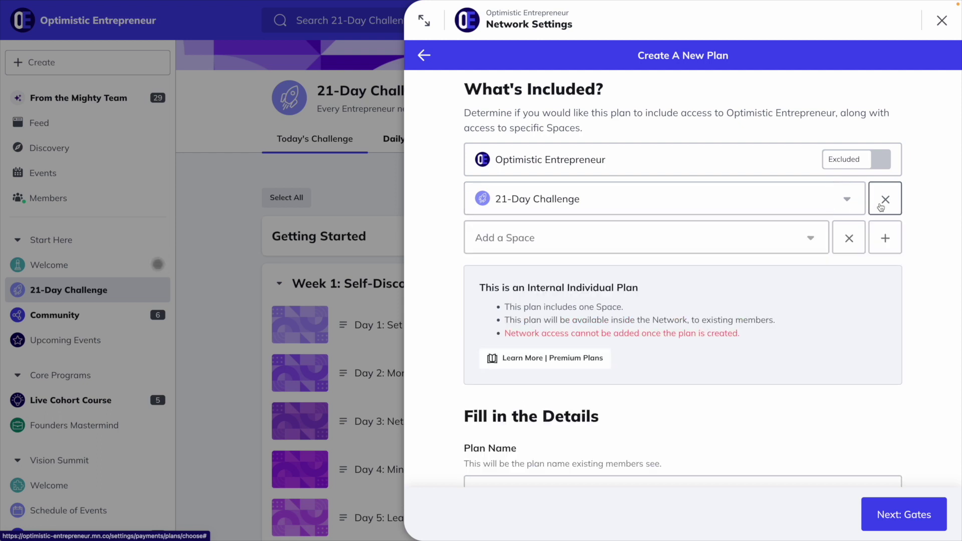
left_click(792, 232)
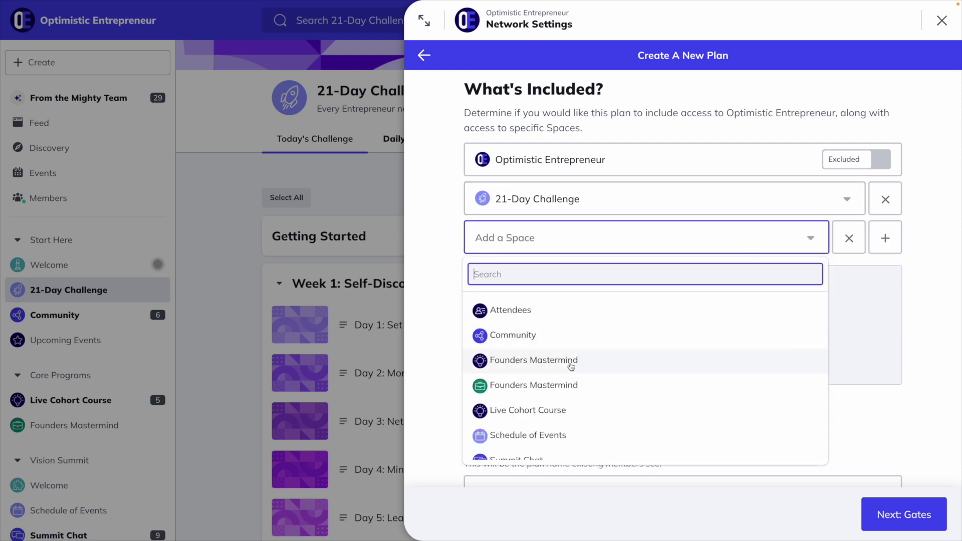
left_click(570, 363)
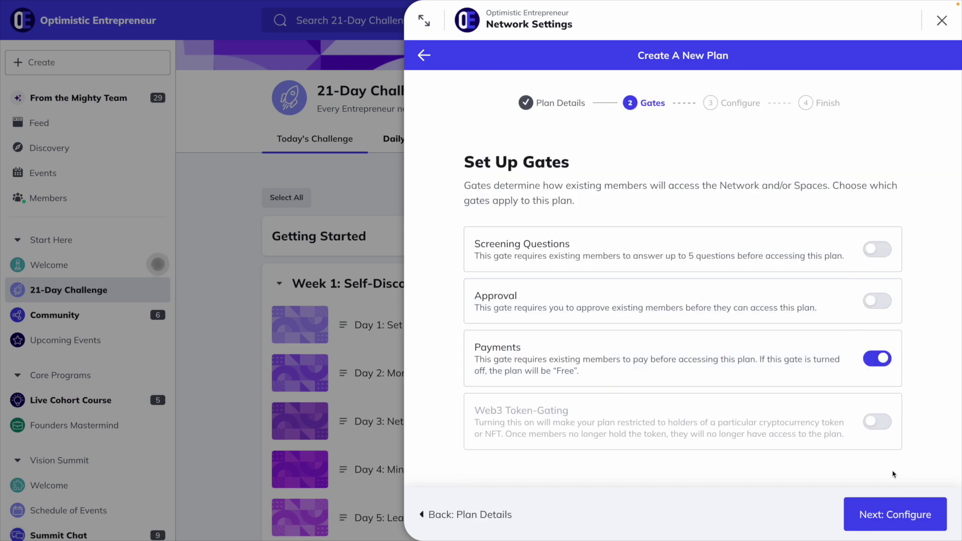
Step: Move to Configure Gates and set the pricing type to Subscription
left_click(896, 515)
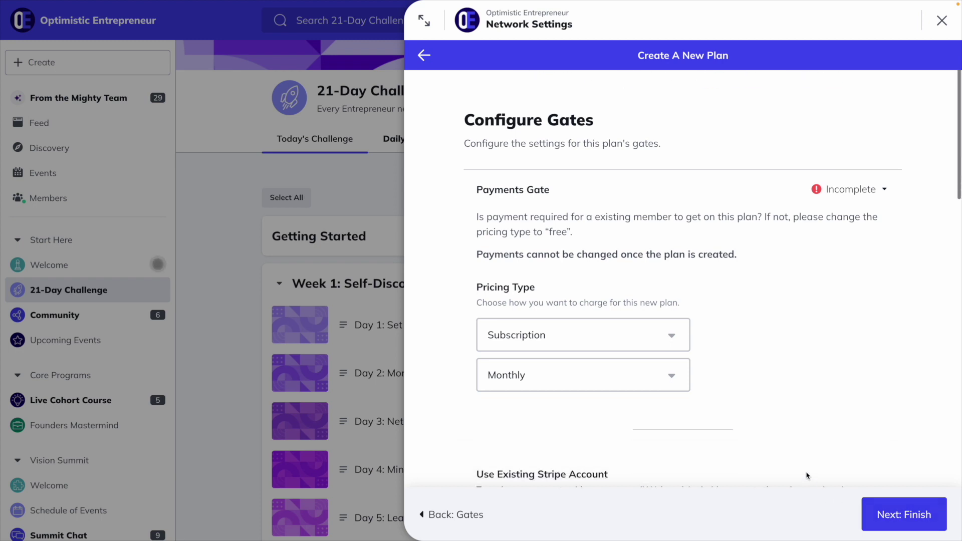
scroll(722, 346, "down", 2)
left_click(672, 273)
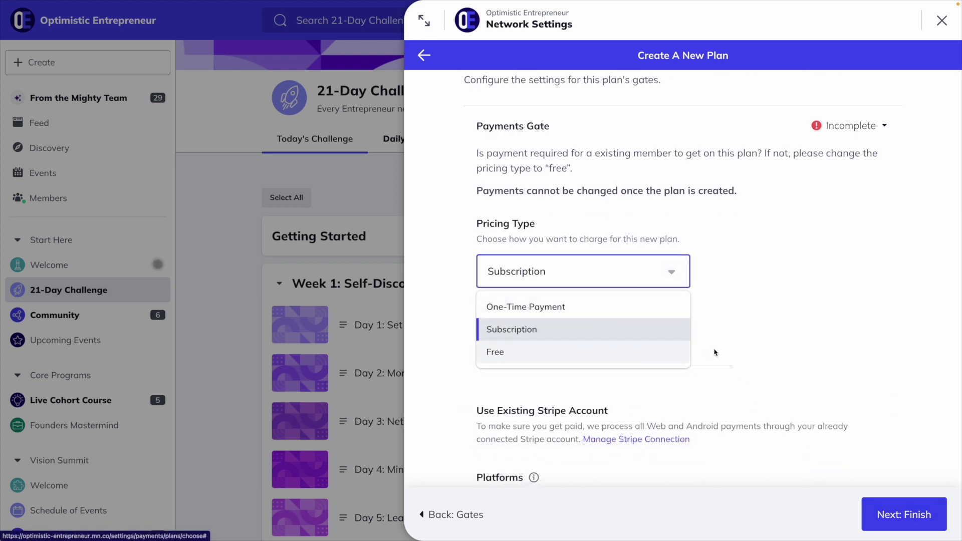
left_click(646, 323)
left_click(646, 323)
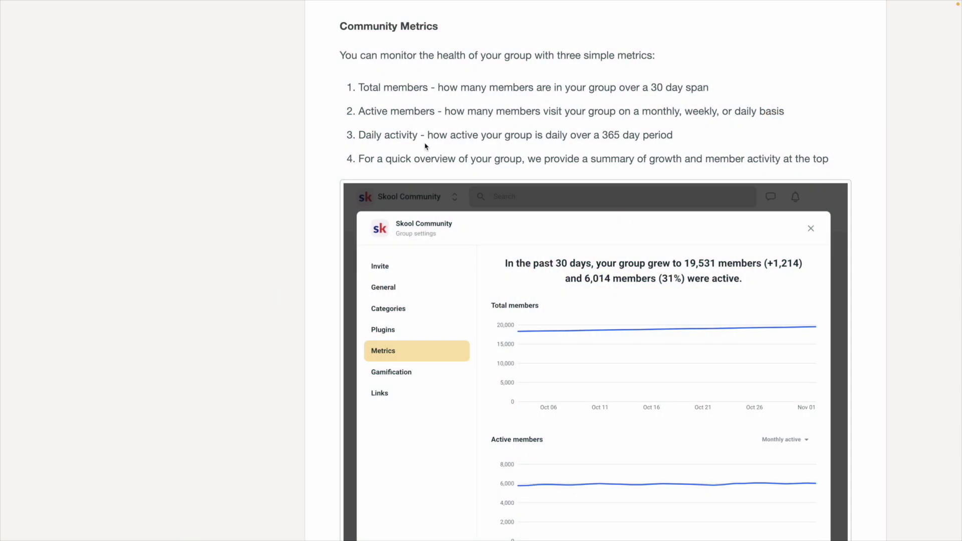
Step: Scroll through the Community Metrics article's total members, active members and daily activity screenshots
scroll(425, 147, "down", 10)
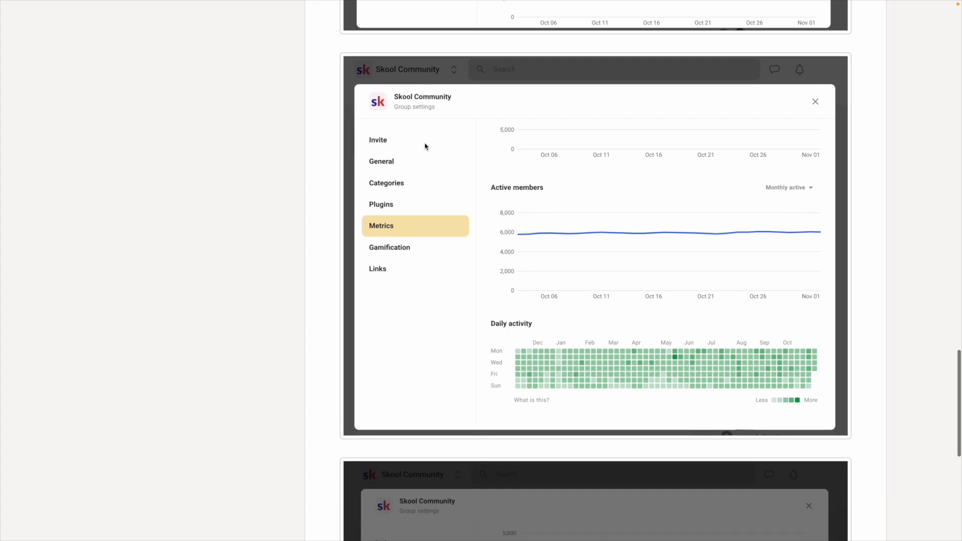
scroll(424, 146, "down", 7)
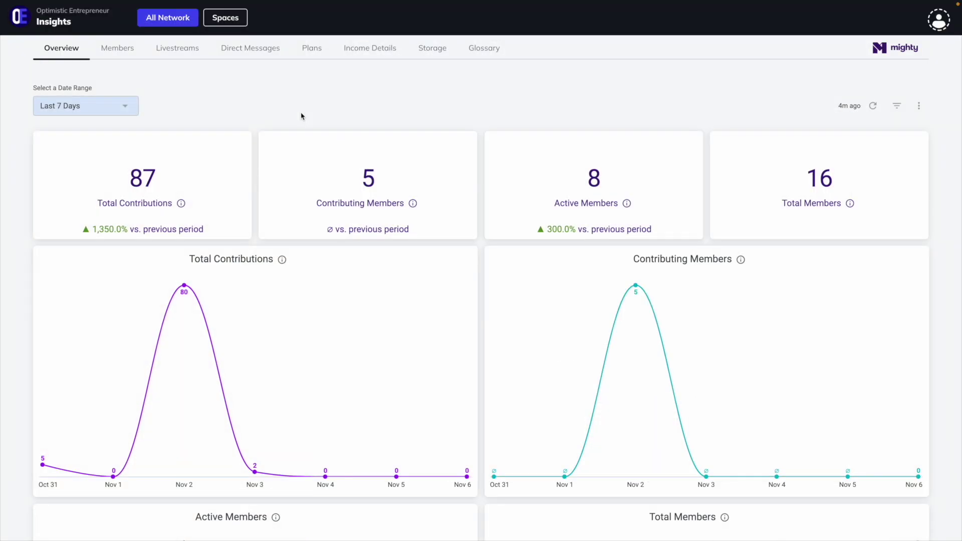
scroll(301, 116, "down", 2)
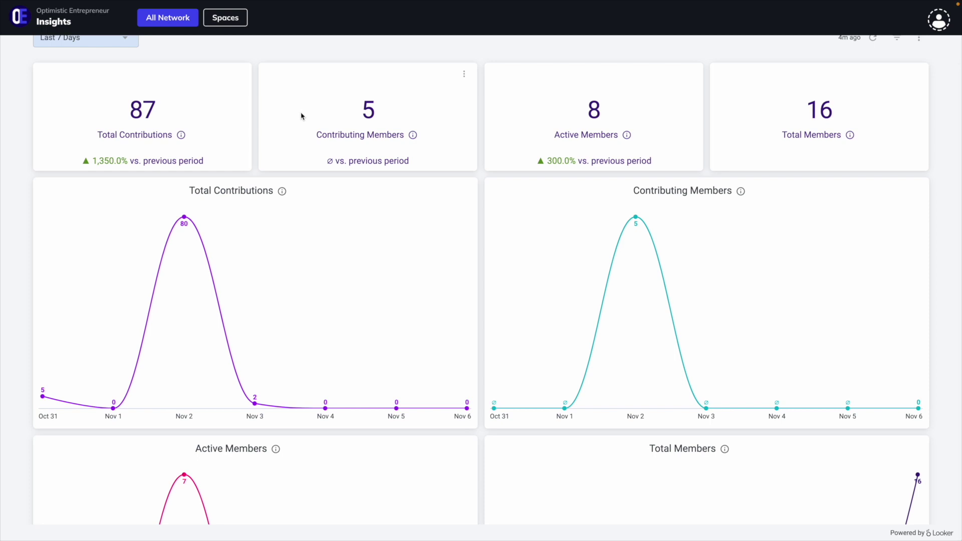
Step: Switch Insights to the Spaces Overview, where Founders Mastermind tops Top Spaces with 77 contributions
scroll(301, 116, "up", 2)
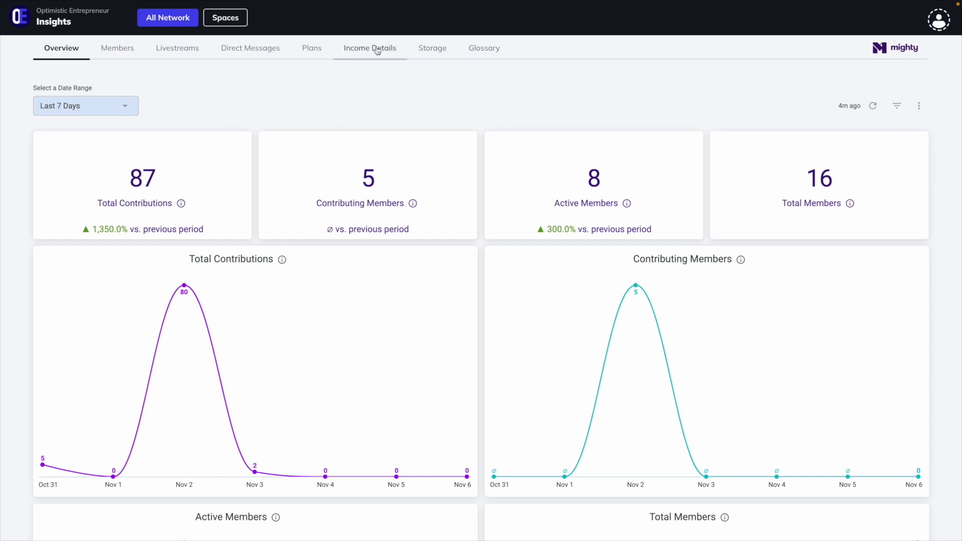
left_click(237, 21)
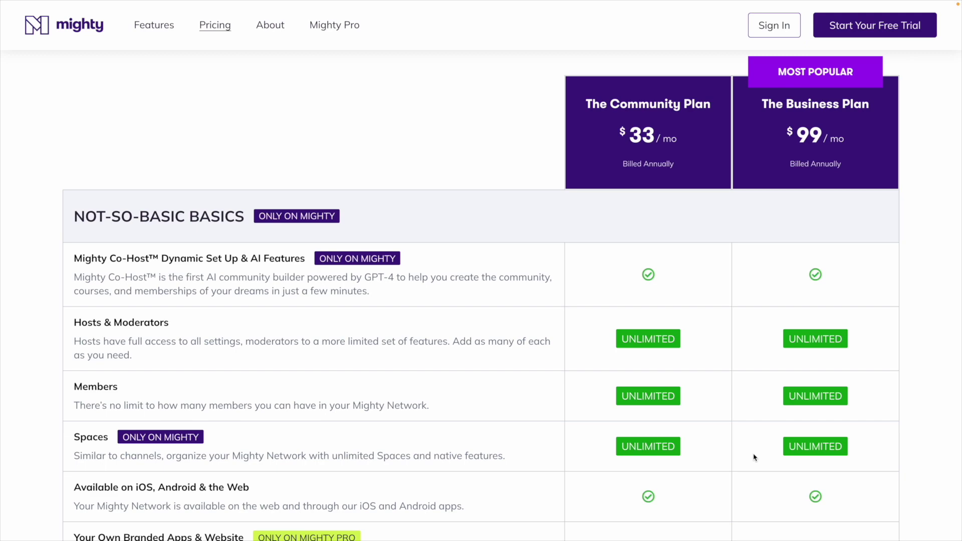
Step: Scroll the $33/mo Community vs $99/mo Business plan comparison down to the Courses section
scroll(753, 457, "down", 9)
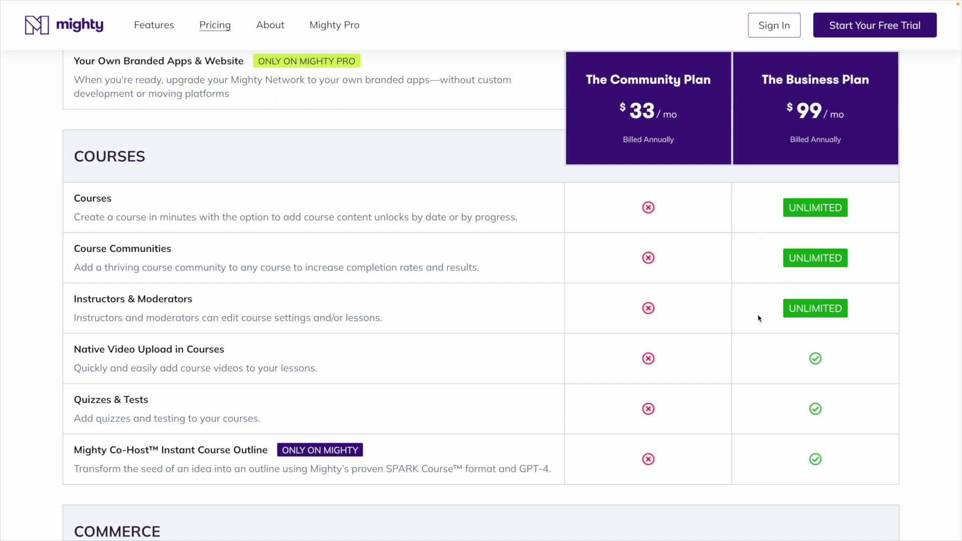
scroll(759, 318, "down", 7)
scroll(759, 318, "down", 9)
scroll(758, 318, "down", 11)
scroll(759, 318, "down", 11)
scroll(758, 318, "down", 2)
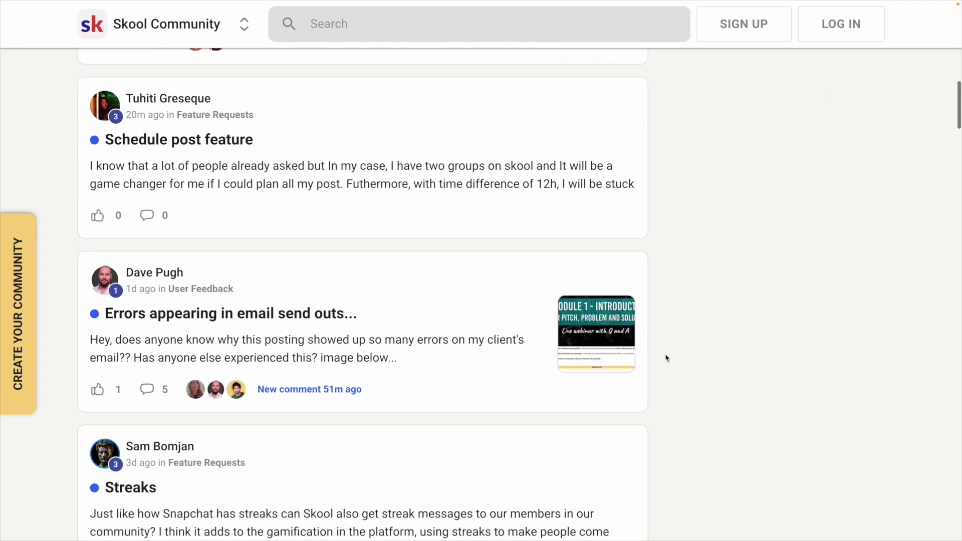
scroll(666, 358, "down", 9)
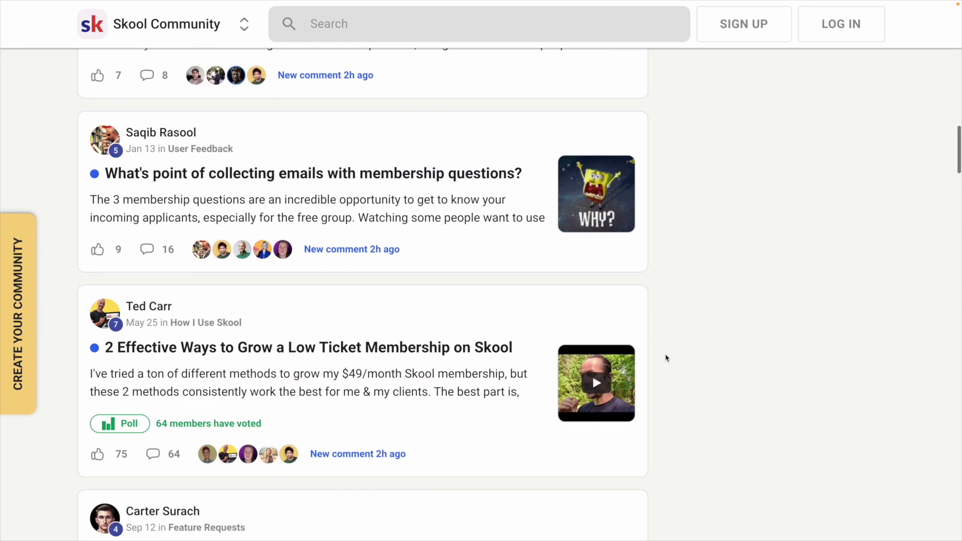
scroll(666, 358, "down", 8)
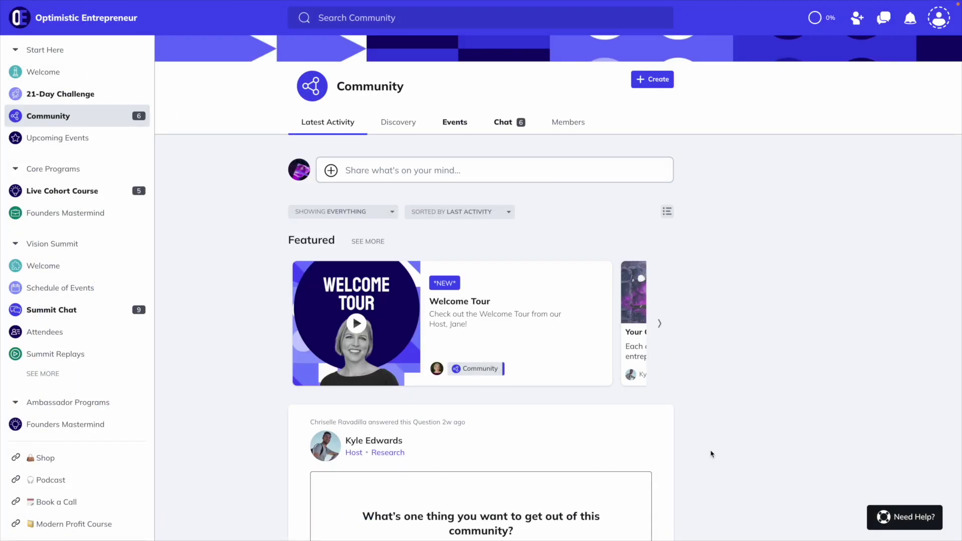
Step: Scroll the Community space's Latest Activity feed past the Welcome Tour post and seed-funding poll
scroll(710, 453, "down", 10)
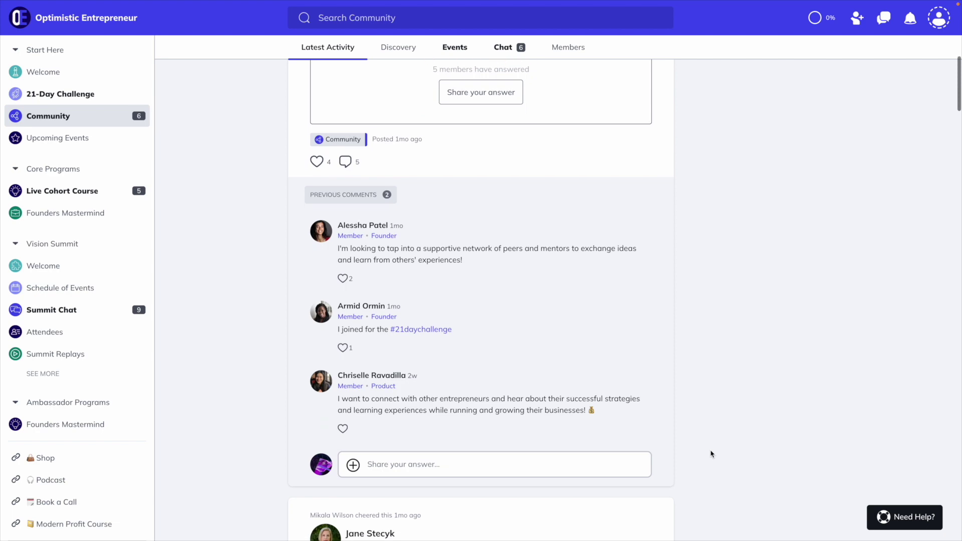
scroll(710, 453, "down", 9)
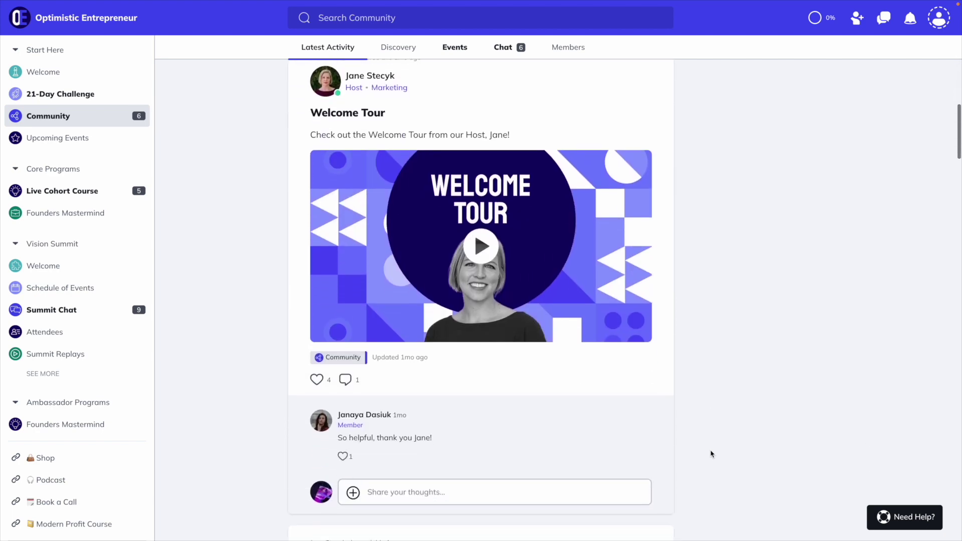
scroll(710, 453, "down", 8)
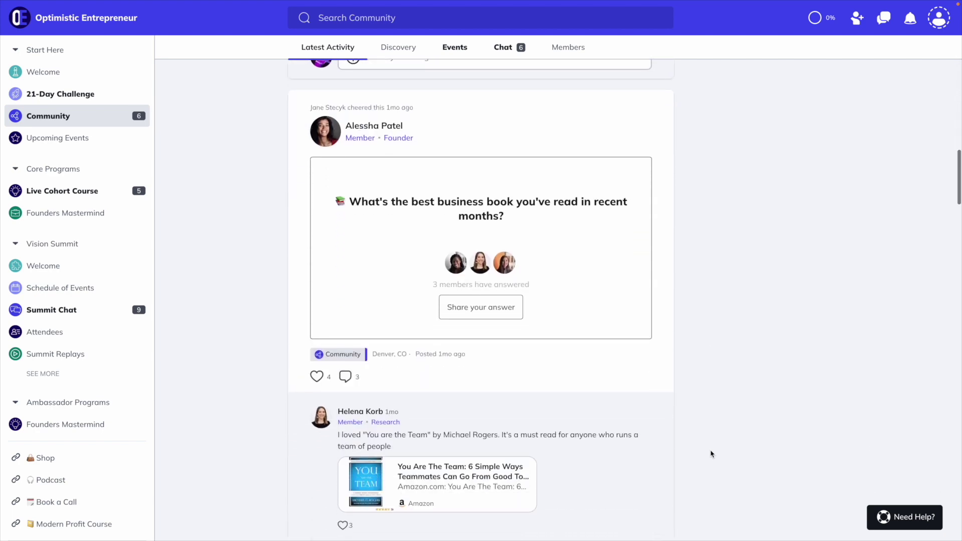
scroll(710, 454, "down", 12)
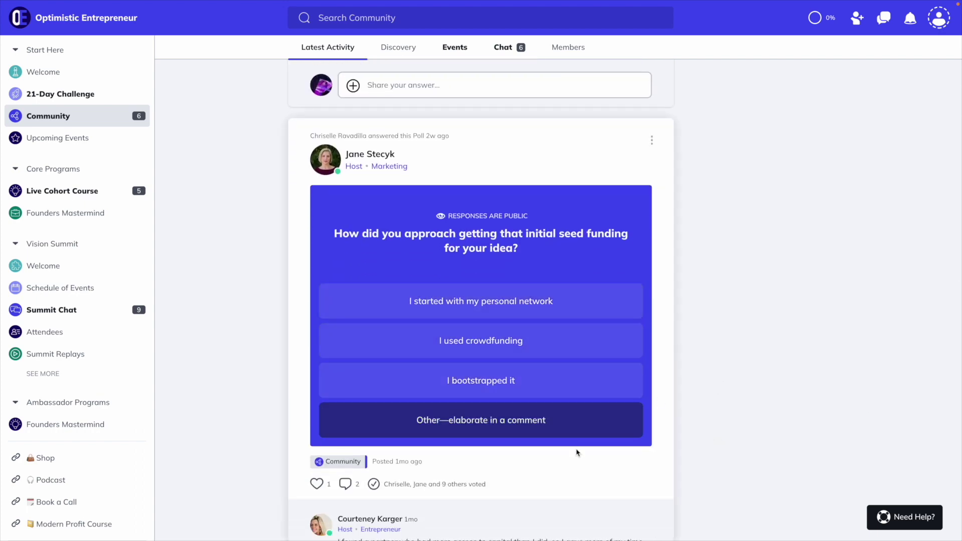
scroll(581, 461, "down", 10)
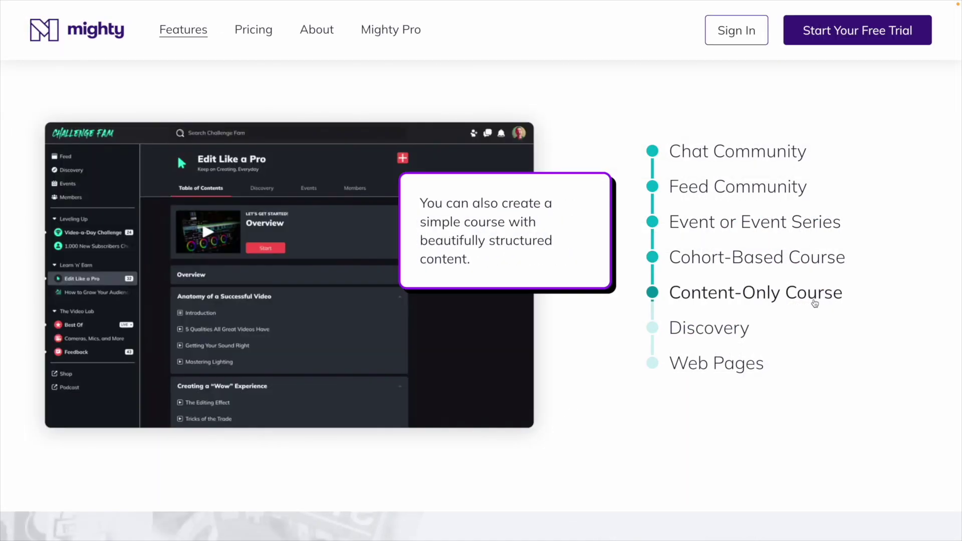
Step: View the Discovery and Web Pages feature examples, then expand the Videos description
left_click(749, 332)
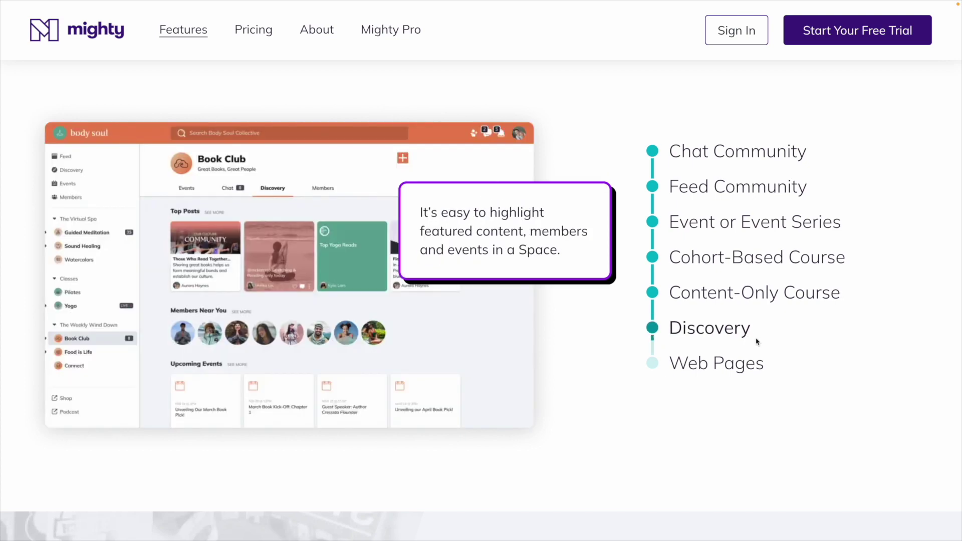
left_click(761, 371)
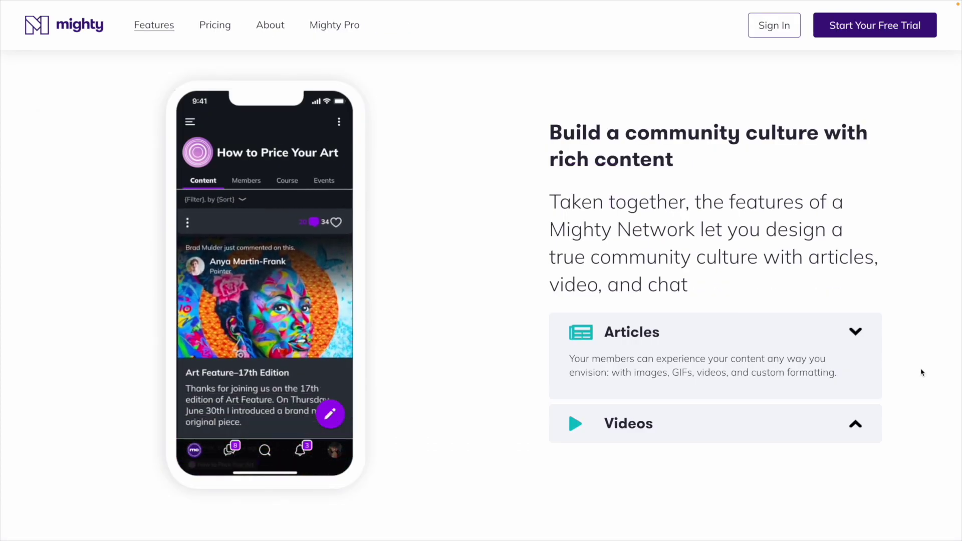
left_click(795, 420)
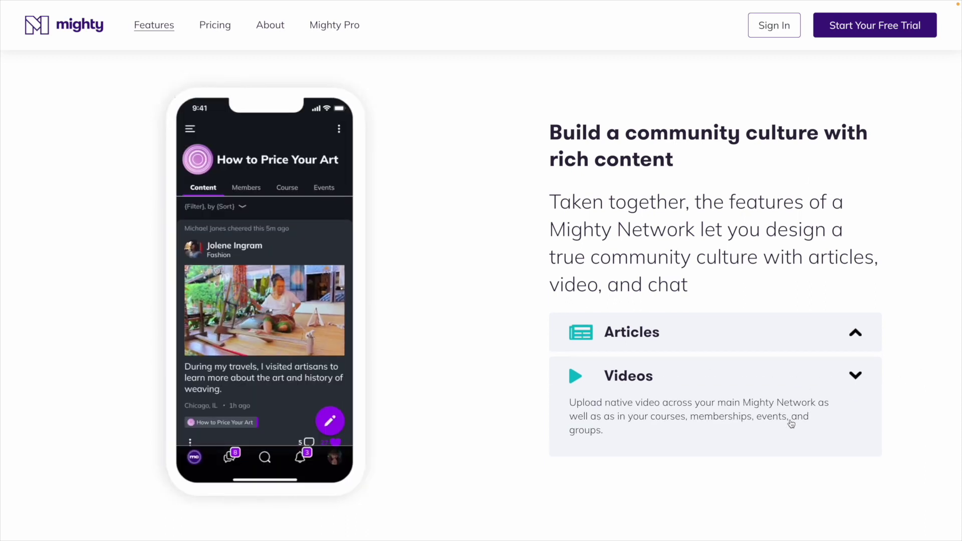